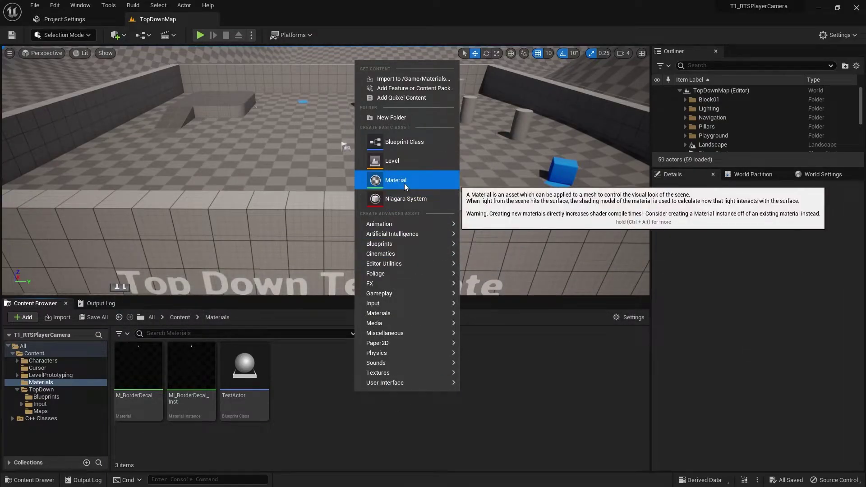
# Create a new material named M_Outline in the Materials folder
pyautogui.click(404, 183)
pyautogui.write('M_O')
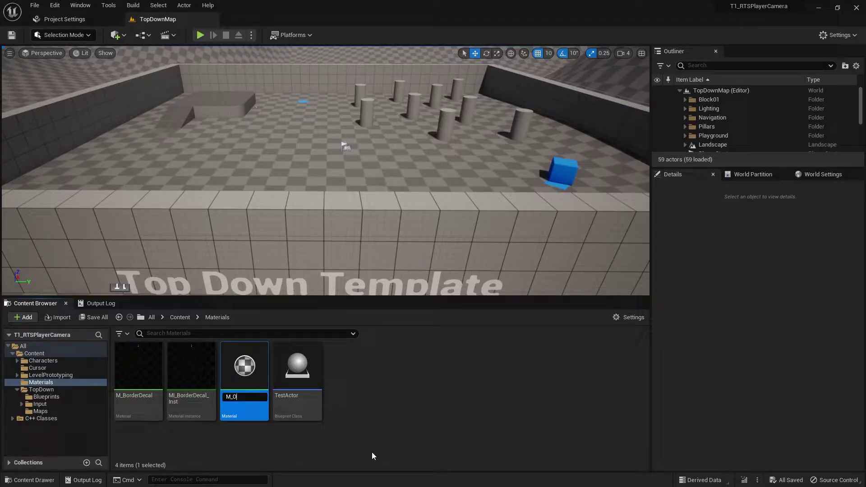
pyautogui.write('utline')
pyautogui.press('Return')
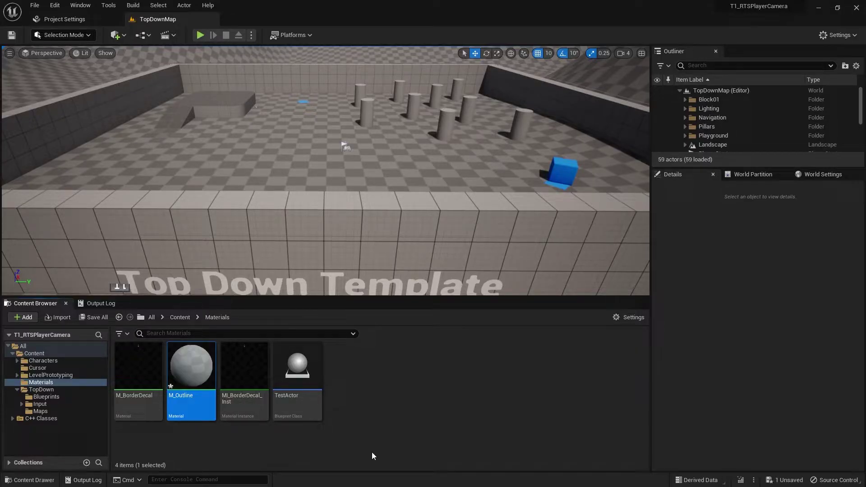
# Open the M_Outline material and set its Material Domain to Post Process
pyautogui.doubleClick(244, 366)
pyautogui.click(152, 370)
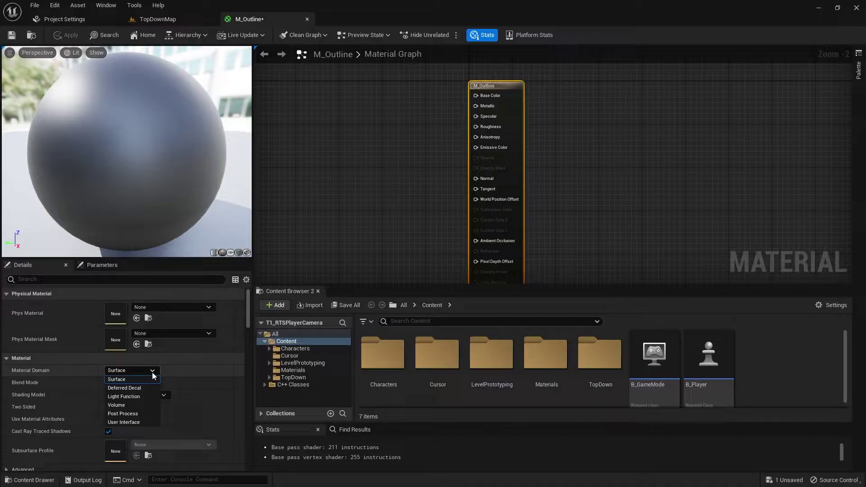
pyautogui.click(140, 413)
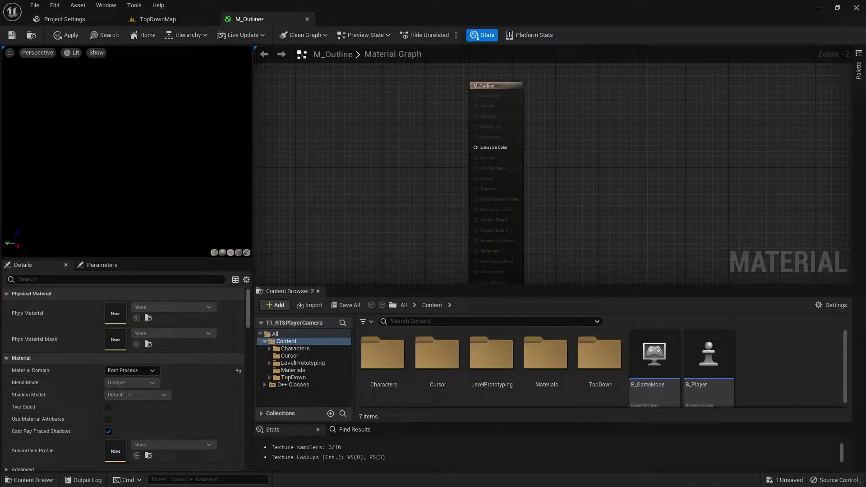
# Add a Constant3Vector node, convert it to a parameter named Highlight Color, and place it well before the M_Outline result node
pyautogui.moveTo(466, 233); pyautogui.dragTo(707, 273, button='right')
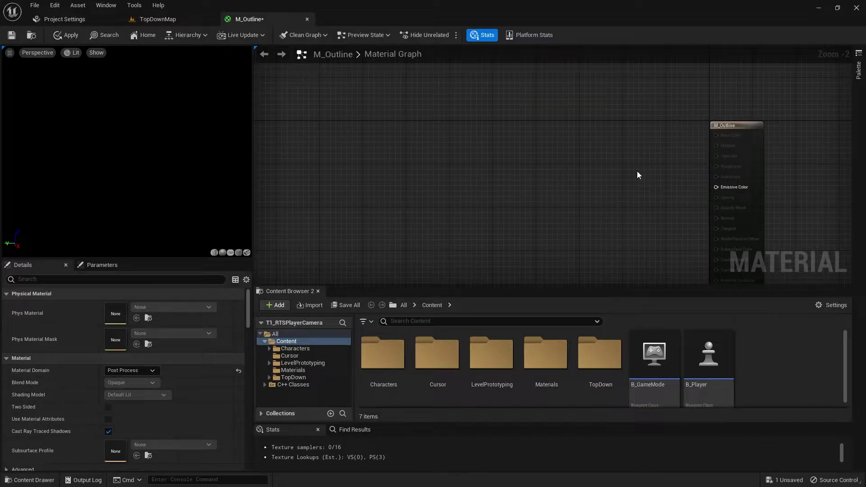
pyautogui.click(521, 129)
pyautogui.rightClick(548, 132)
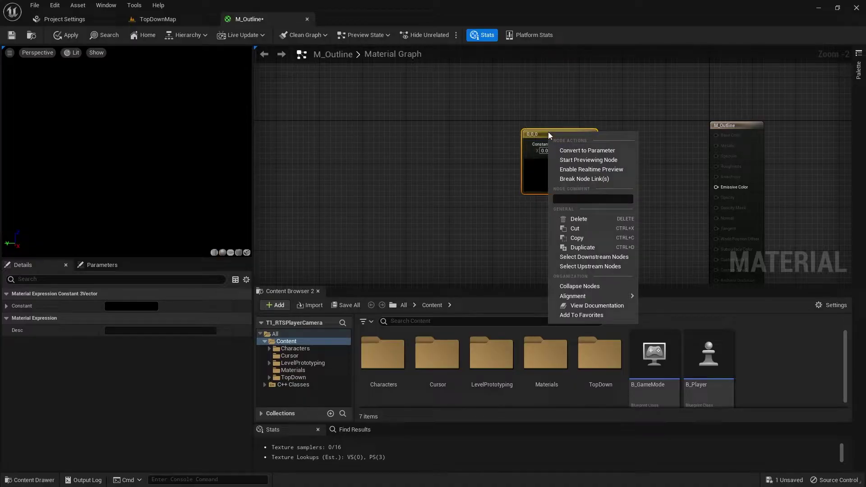
pyautogui.click(571, 152)
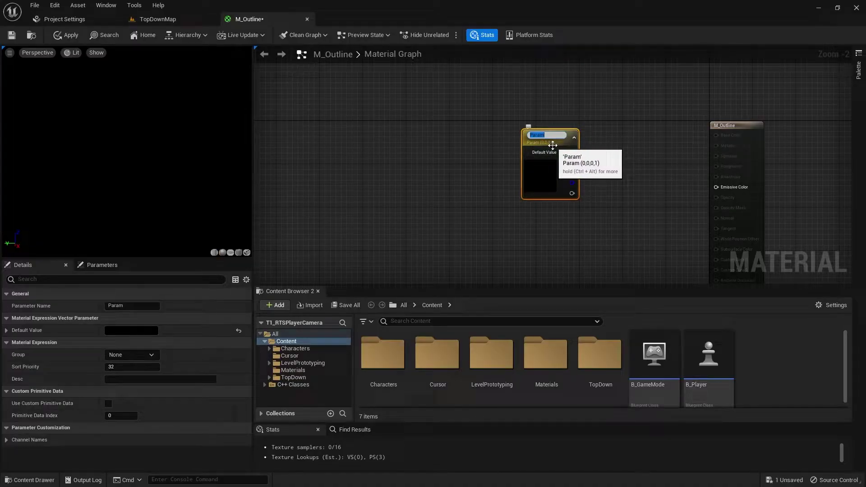
pyautogui.write('Highlight Color')
pyautogui.press('Return')
pyautogui.moveTo(553, 145); pyautogui.dragTo(503, 124)
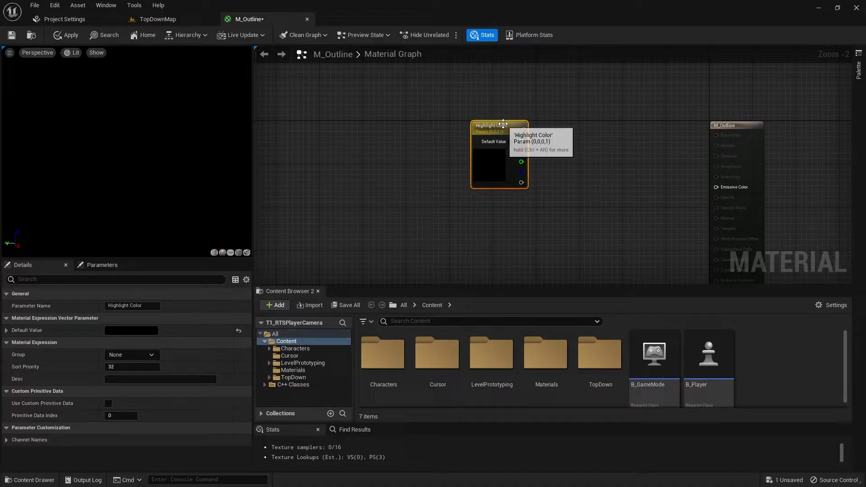
pyautogui.doubleClick(503, 124)
pyautogui.click(548, 170)
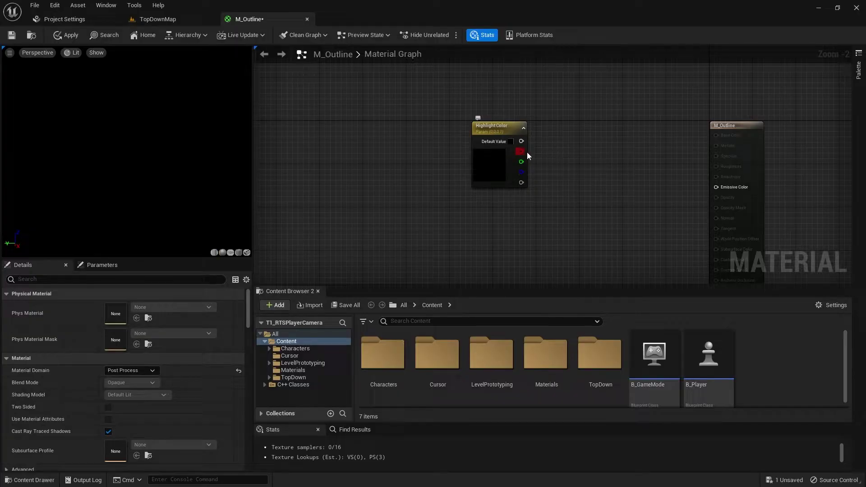
# Add a MakeFloat4 node fed by Highlight Color's red, green, blue and alpha outputs, and straighten the connections between the two nodes
pyautogui.moveTo(521, 153); pyautogui.dragTo(545, 144)
pyautogui.write('floa')
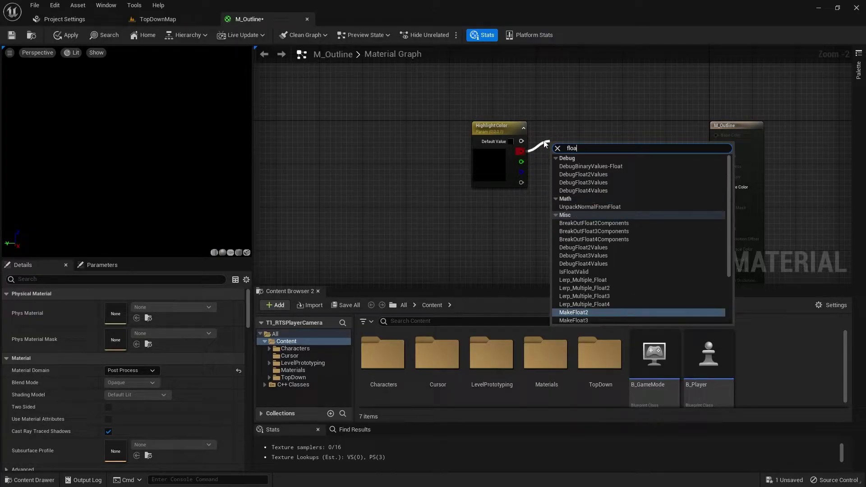
pyautogui.write('t4')
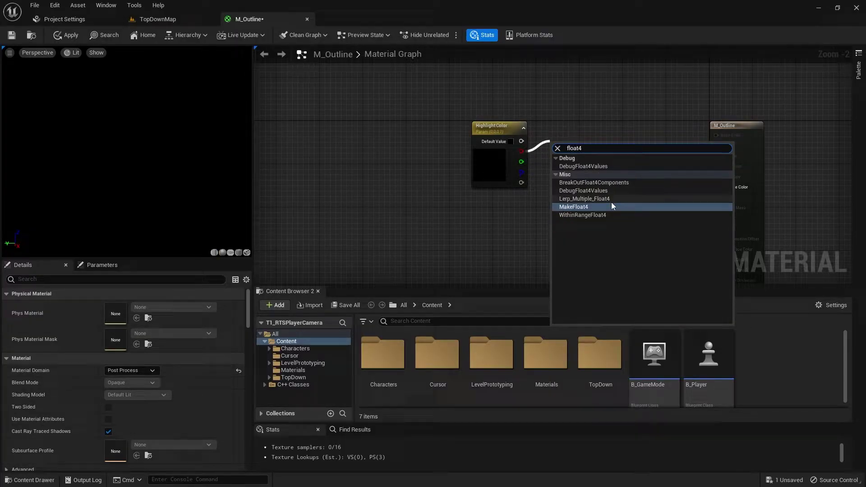
pyautogui.click(588, 207)
pyautogui.moveTo(521, 162); pyautogui.dragTo(560, 186)
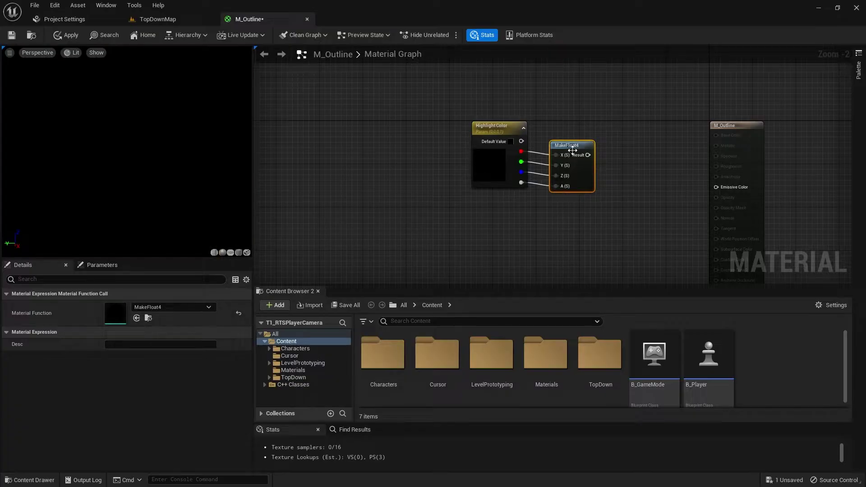
pyautogui.keyDown('shift'); pyautogui.click(501, 129); pyautogui.keyUp('shift')
pyautogui.press('q')
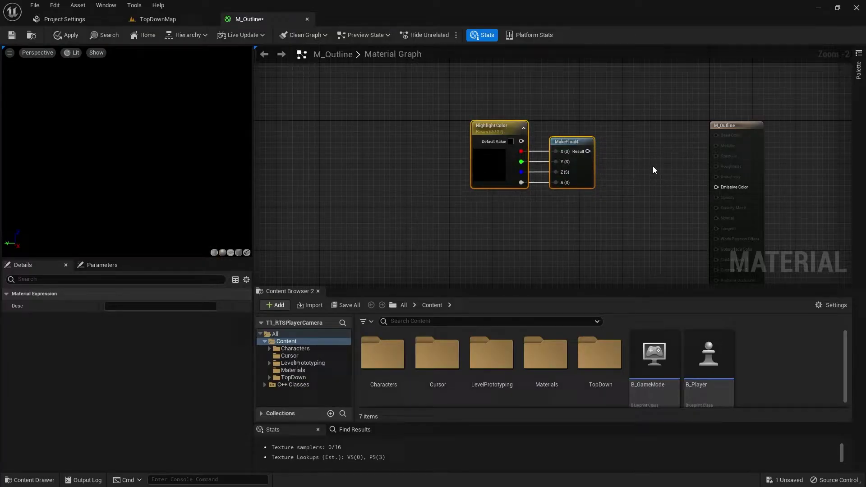
# Add a scalar parameter named Glow Intensity below the MakeFloat4 node
pyautogui.moveTo(530, 212); pyautogui.dragTo(436, 174, button='right')
pyautogui.rightClick(415, 169)
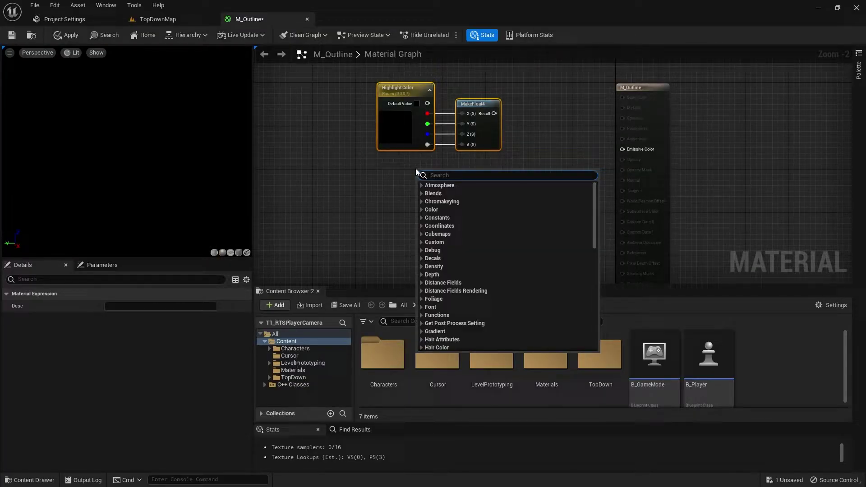
pyautogui.click(413, 169)
pyautogui.click(418, 170)
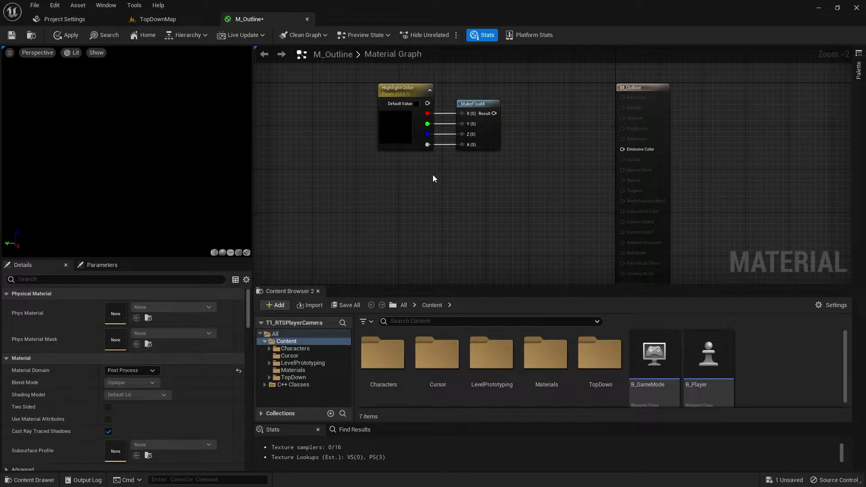
pyautogui.click(423, 167)
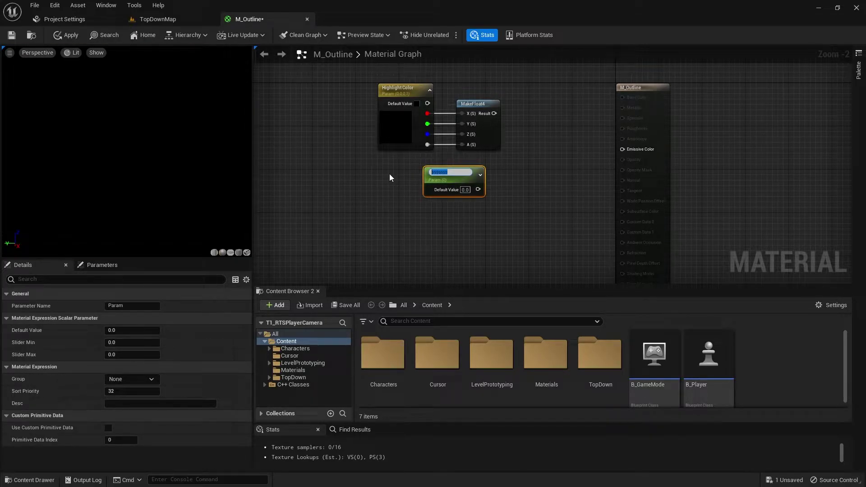
pyautogui.write('Glow Intensity')
pyautogui.press('Return')
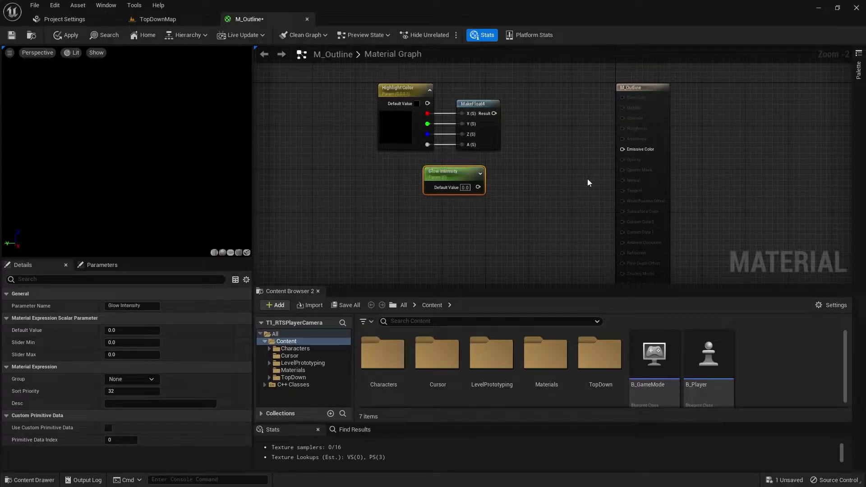
# Add a Multiply node with the MakeFloat4 result as A and Glow Intensity as B, and move Glow Intensity closer to it
pyautogui.click(525, 146)
pyautogui.moveTo(494, 113); pyautogui.dragTo(533, 161)
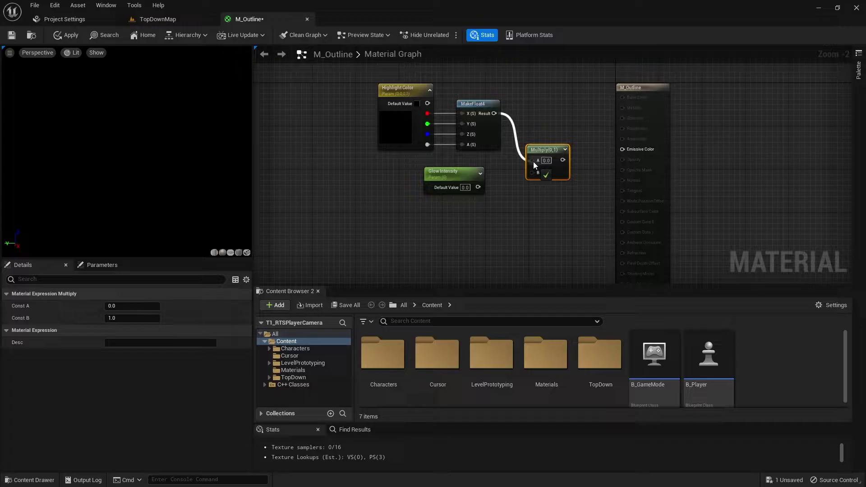
pyautogui.moveTo(478, 187); pyautogui.dragTo(532, 170)
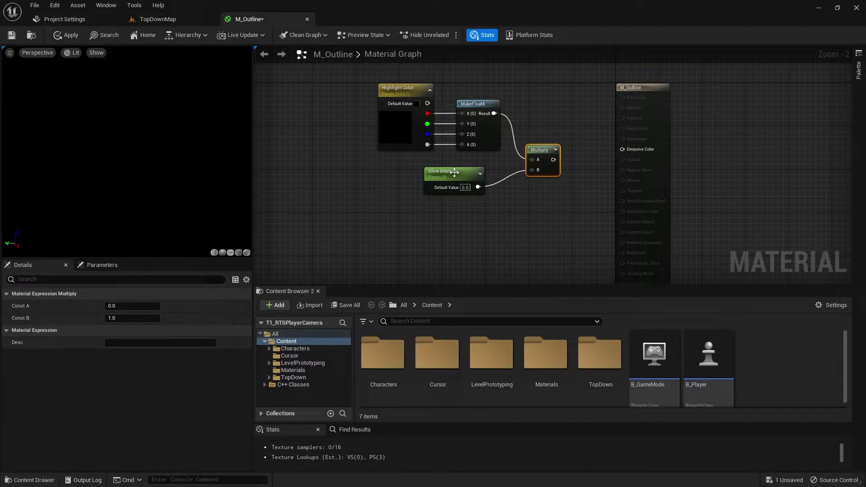
pyautogui.moveTo(454, 172); pyautogui.dragTo(467, 158)
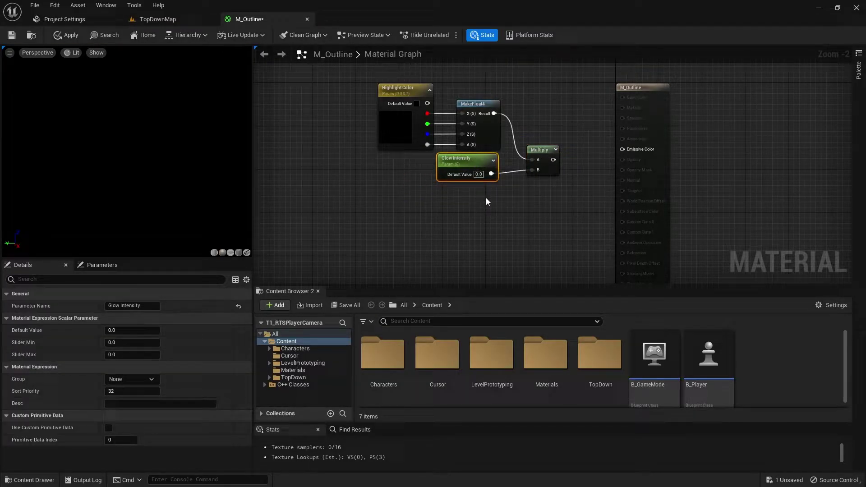
# Set the Glow Intensity parameter's default value to 1
pyautogui.click(478, 174)
pyautogui.write('1')
pyautogui.press('Return')
pyautogui.click(535, 191)
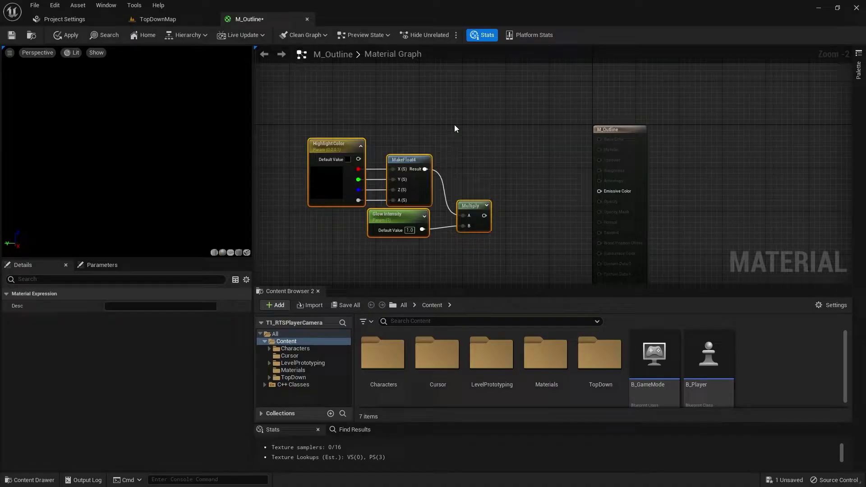
# Add a SceneTexture node above the Highlight Color nodes and set its Scene Texture Id to PostProcessInput0
pyautogui.moveTo(454, 128); pyautogui.dragTo(513, 162, button='right')
pyautogui.rightClick(465, 131)
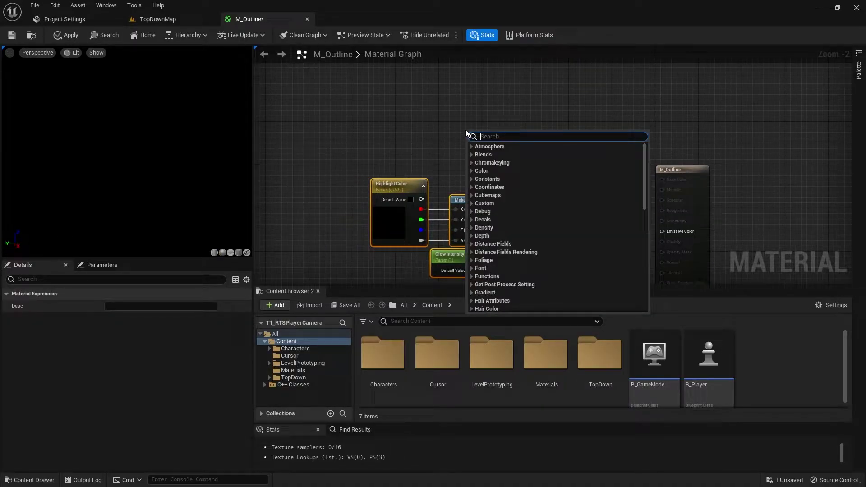
pyautogui.write('scenete')
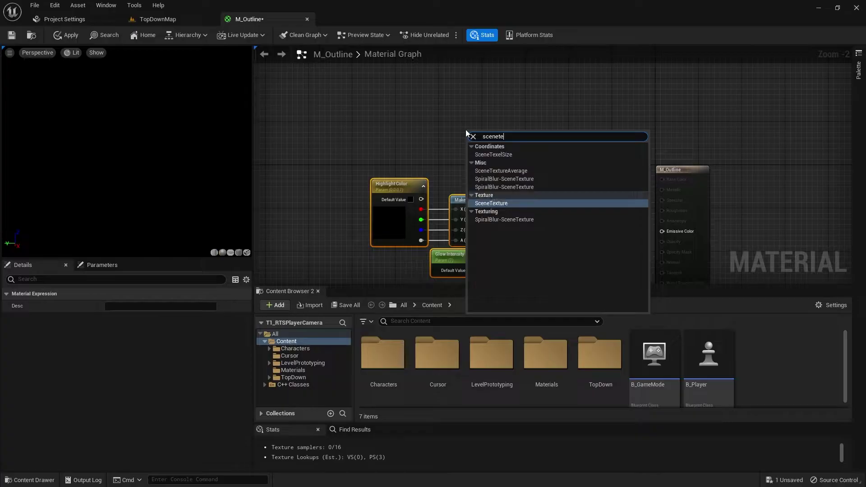
pyautogui.click(511, 205)
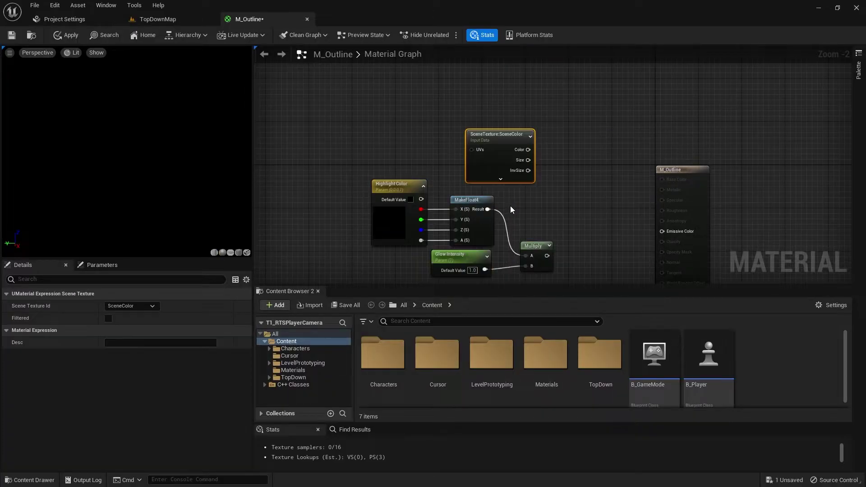
pyautogui.click(149, 307)
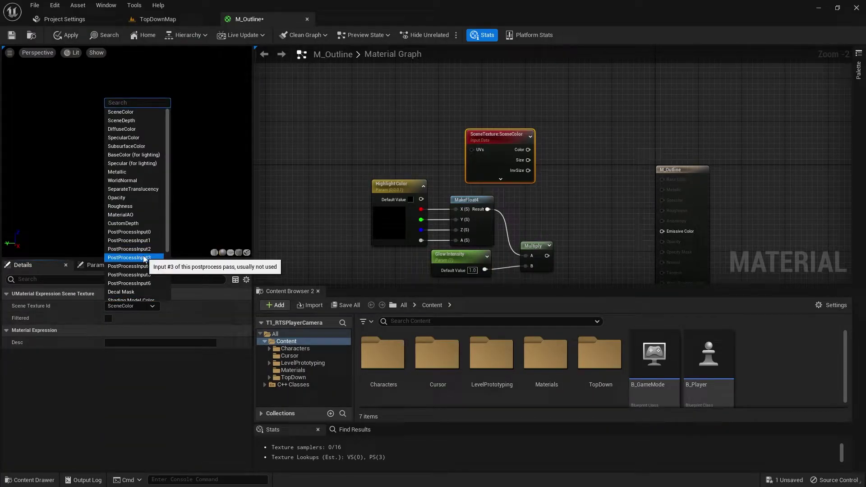
pyautogui.click(134, 233)
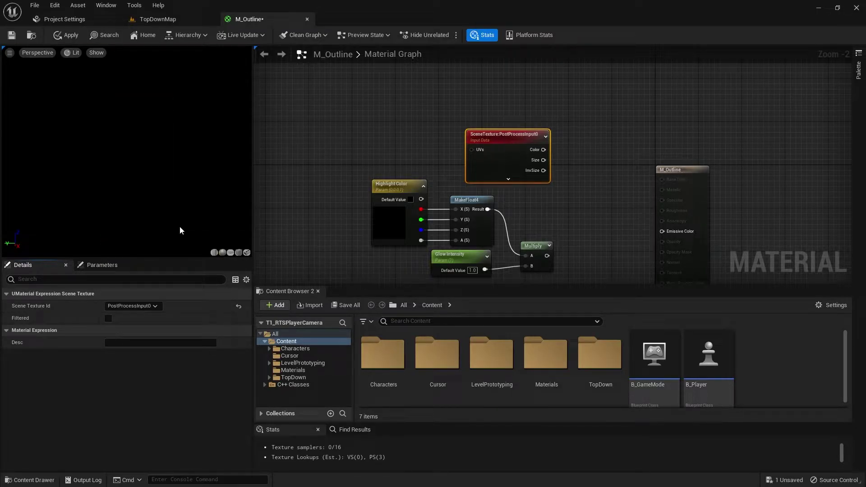
pyautogui.moveTo(589, 170); pyautogui.dragTo(536, 152, button='right')
pyautogui.moveTo(460, 121); pyautogui.dragTo(429, 108)
# Add a Lerp node taking the SceneTexture color as A and the Multiply result as B, and connect its output to Emissive Color
pyautogui.moveTo(493, 164); pyautogui.dragTo(439, 135, button='right')
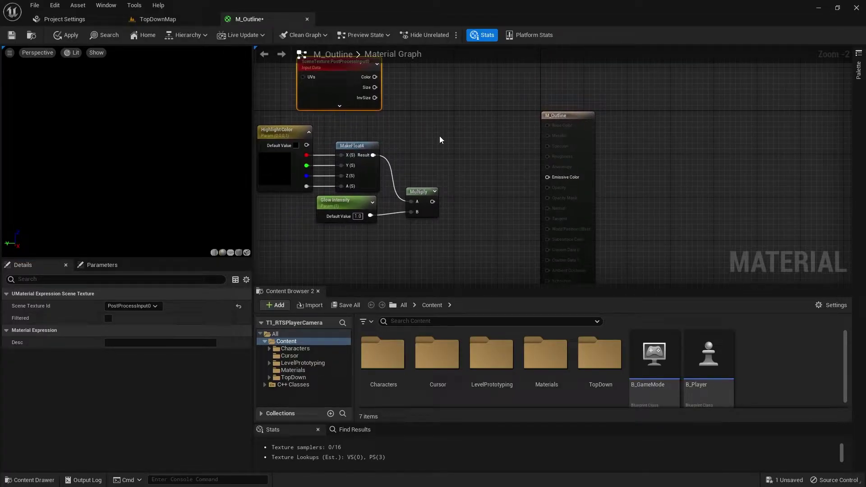
pyautogui.rightClick(461, 144)
pyautogui.write('lerp')
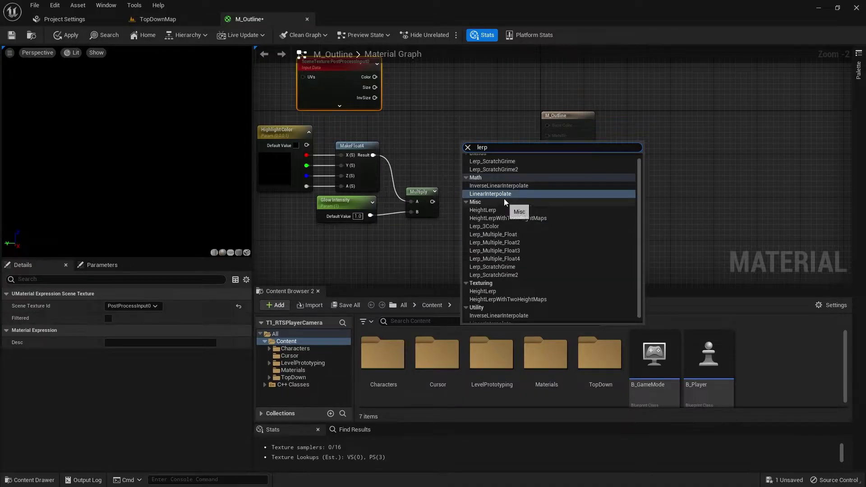
pyautogui.click(504, 194)
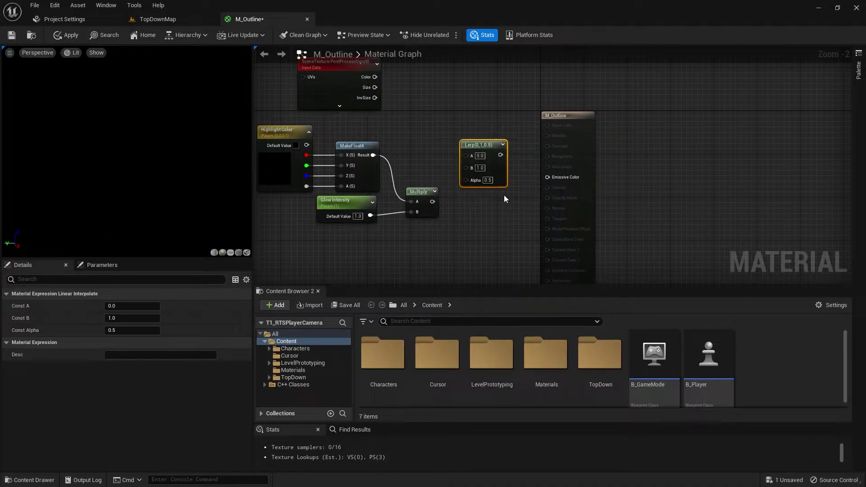
pyautogui.moveTo(394, 104); pyautogui.dragTo(403, 140, button='right')
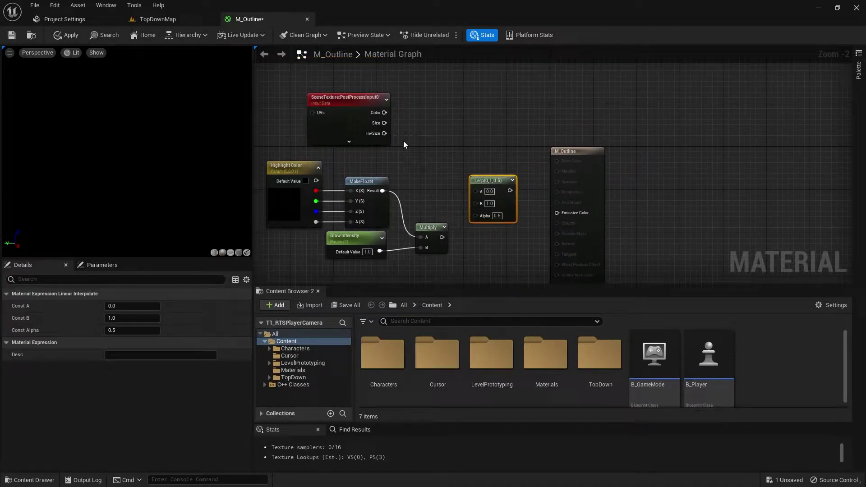
pyautogui.moveTo(384, 112); pyautogui.dragTo(476, 190)
pyautogui.moveTo(442, 237); pyautogui.dragTo(556, 213)
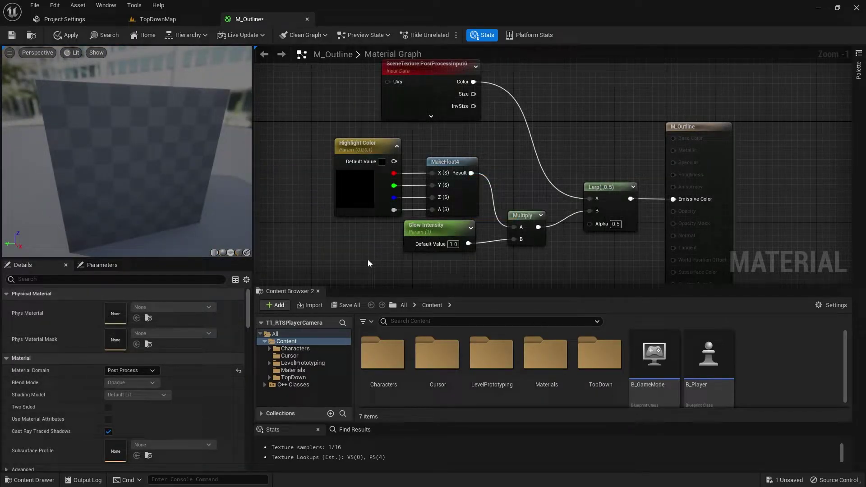
# Add a second SceneTexture node in the empty area before the Highlight Color nodes and set its Scene Texture Id to CustomDepth
pyautogui.moveTo(387, 258); pyautogui.dragTo(479, 198, button='right')
pyautogui.scroll(-2, 444, 187)
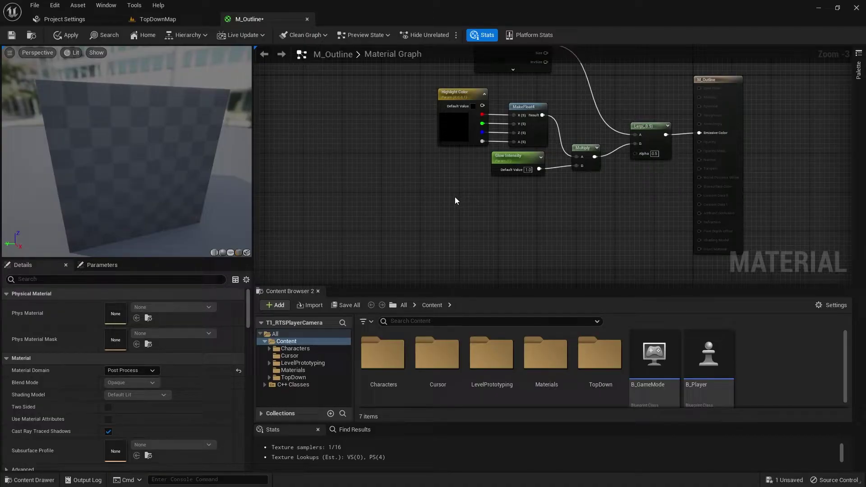
pyautogui.moveTo(429, 232); pyautogui.dragTo(556, 225, button='right')
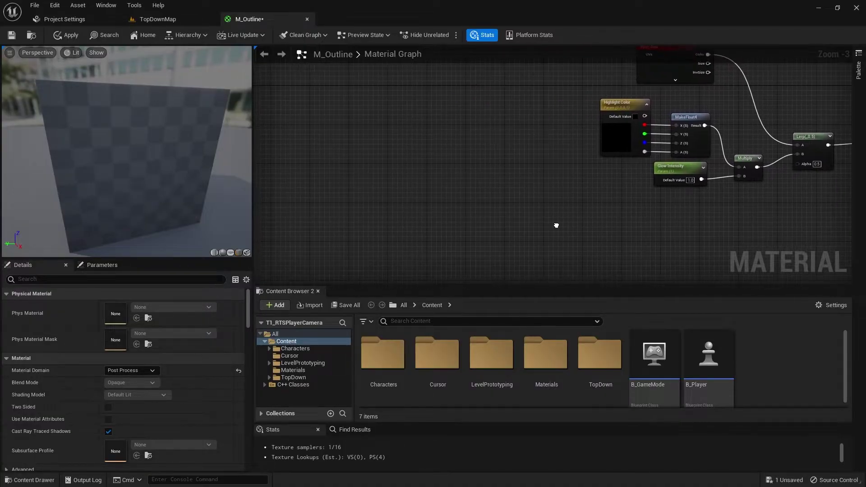
pyautogui.rightClick(377, 109)
pyautogui.write('sce')
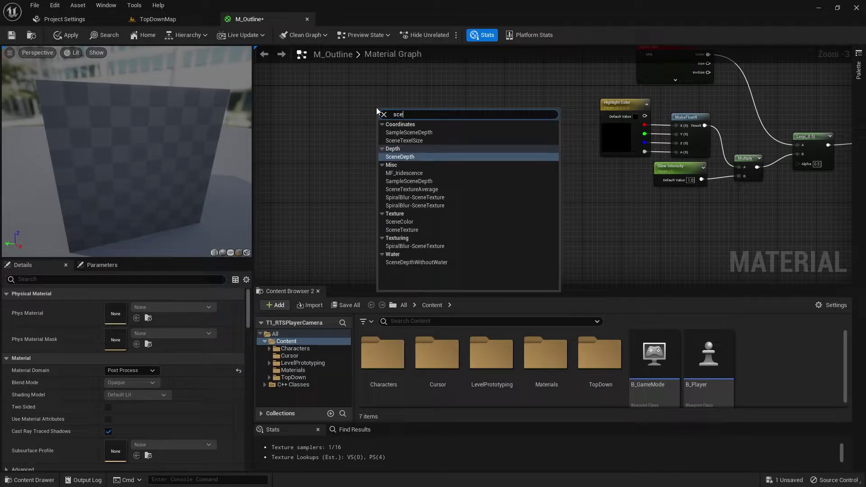
pyautogui.write('ne')
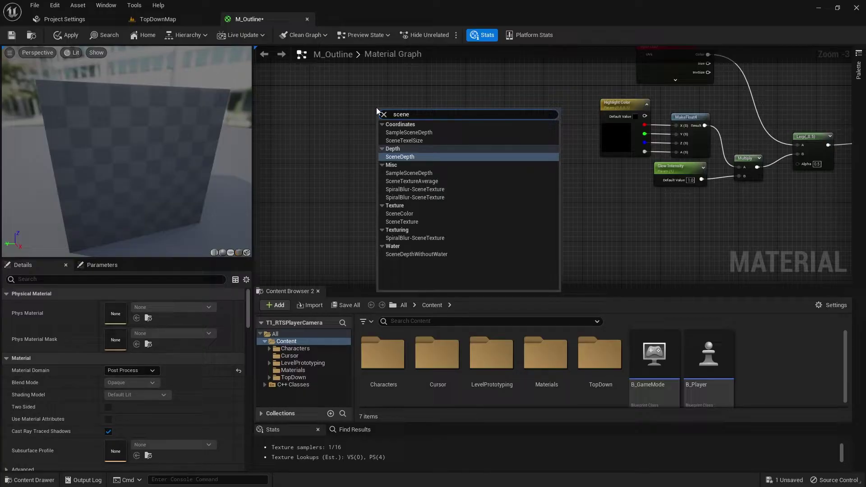
pyautogui.click(402, 221)
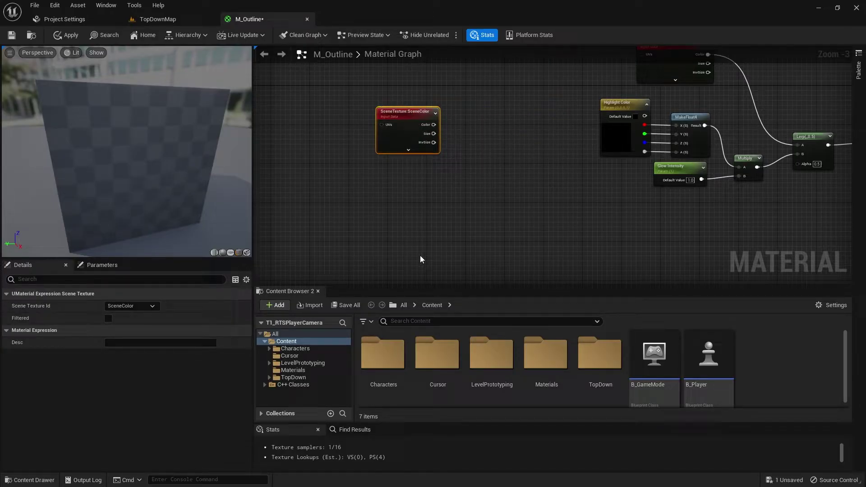
pyautogui.click(120, 307)
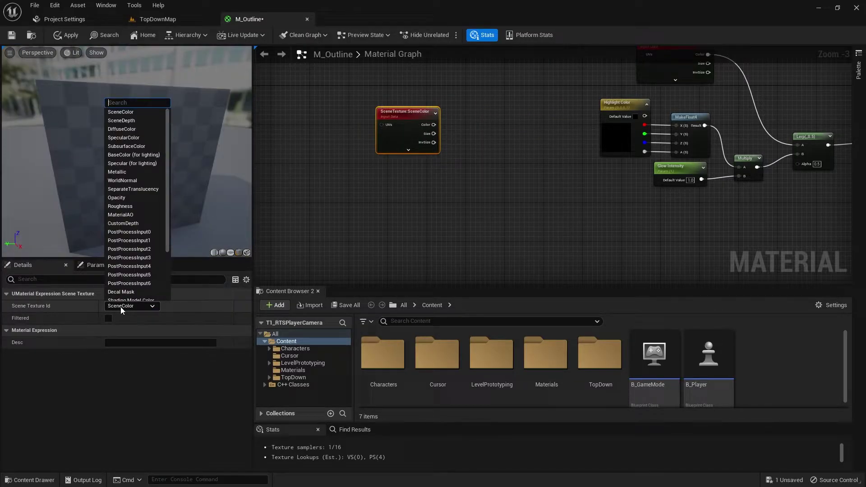
pyautogui.write('cus')
pyautogui.click(123, 325)
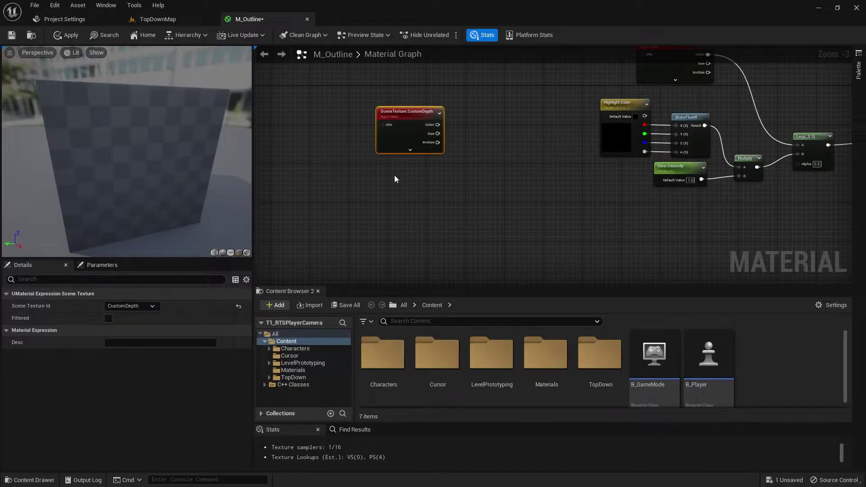
# Place four copies of the CustomDepth SceneTexture node in a column below the original
pyautogui.moveTo(482, 101); pyautogui.dragTo(503, 193, button='right')
pyautogui.moveTo(420, 208); pyautogui.dragTo(392, 139)
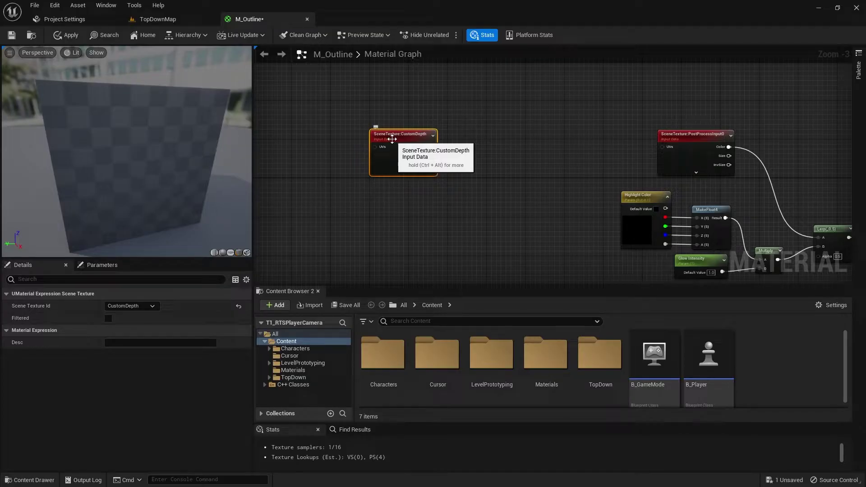
pyautogui.moveTo(391, 139); pyautogui.dragTo(413, 149, button='right')
pyautogui.click(410, 117)
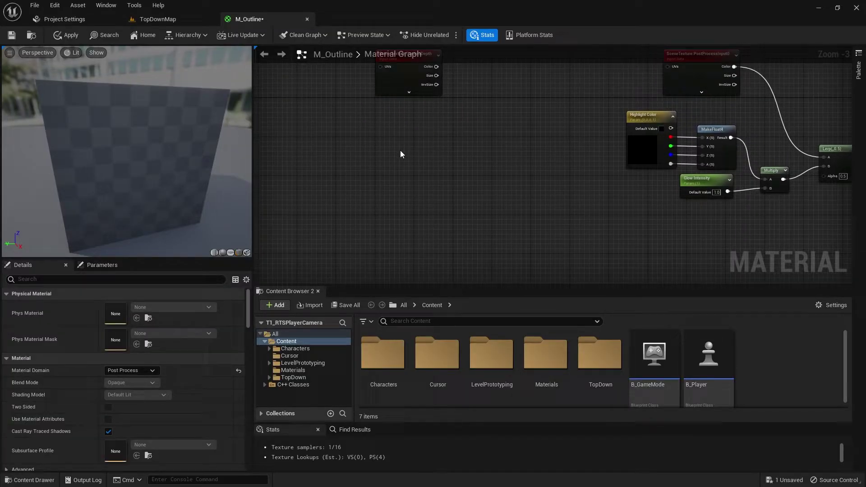
pyautogui.hotkey('ctrl', 'v')
pyautogui.hotkey('ctrl', 'v')
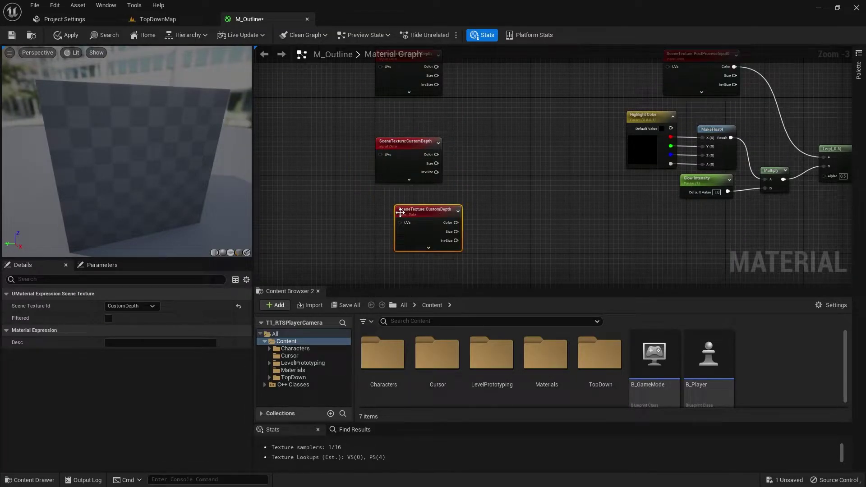
pyautogui.moveTo(404, 213); pyautogui.dragTo(386, 198)
pyautogui.moveTo(382, 258); pyautogui.dragTo(380, 182, button='right')
pyautogui.hotkey('ctrl', 'v')
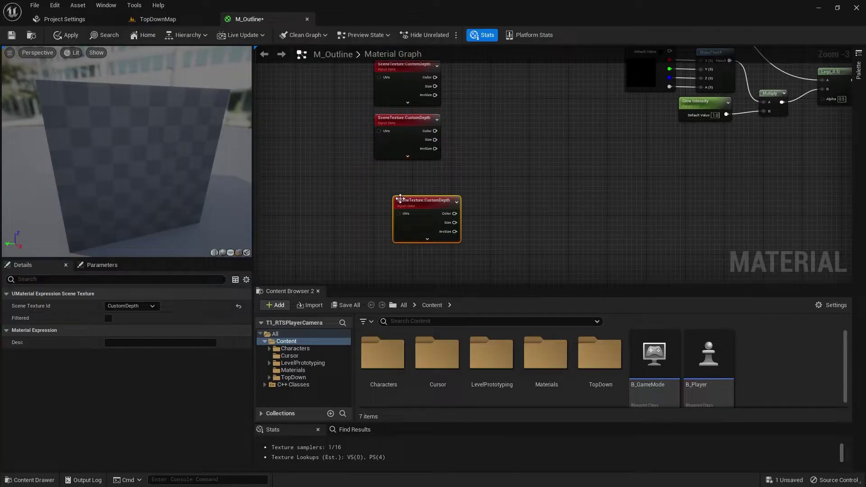
pyautogui.moveTo(400, 199); pyautogui.dragTo(396, 177)
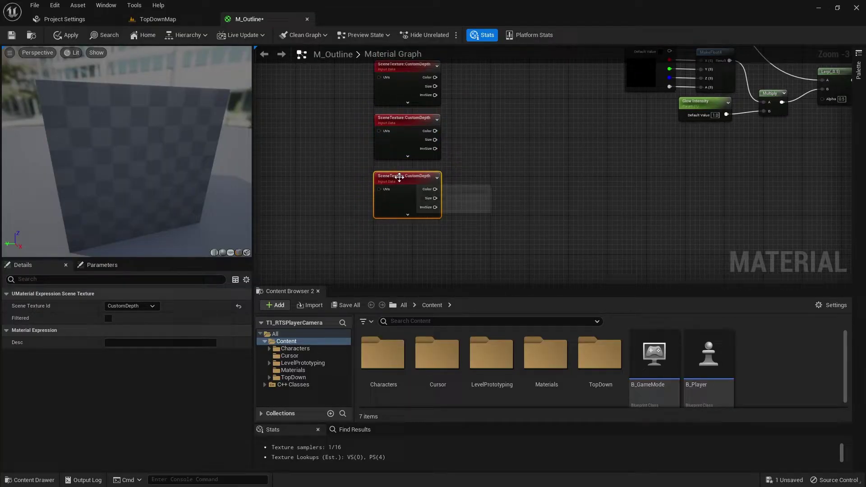
pyautogui.moveTo(518, 93); pyautogui.dragTo(436, 155, button='right')
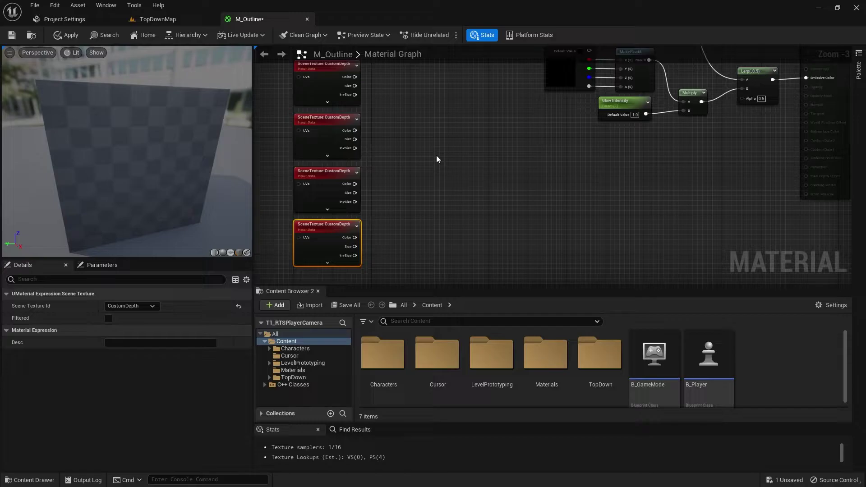
pyautogui.moveTo(426, 113); pyautogui.dragTo(418, 253, button='right')
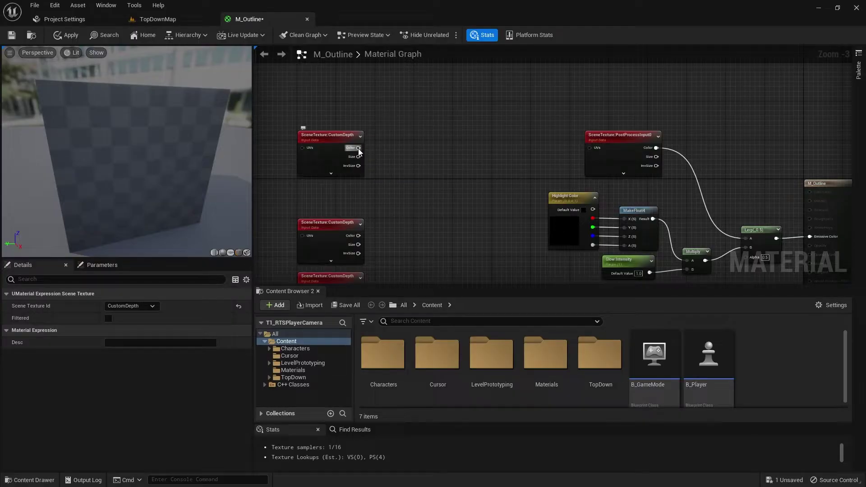
# Add a Subtract node with the original CustomDepth color as A and the first copy's color as B
pyautogui.moveTo(358, 148); pyautogui.dragTo(397, 180)
pyautogui.write('subtr')
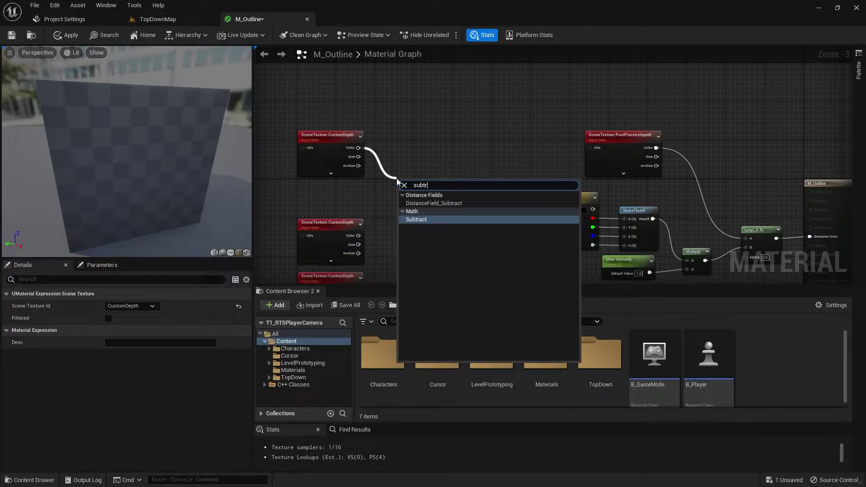
pyautogui.write('a')
pyautogui.press('Return')
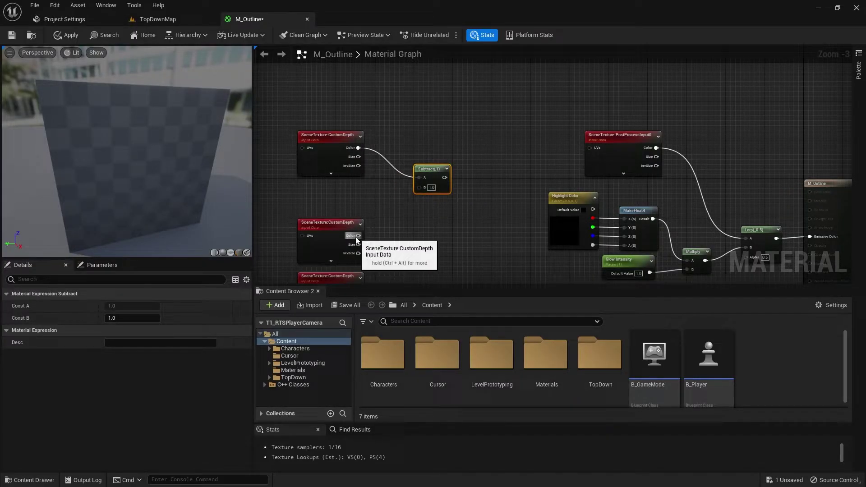
pyautogui.moveTo(357, 236); pyautogui.dragTo(421, 188)
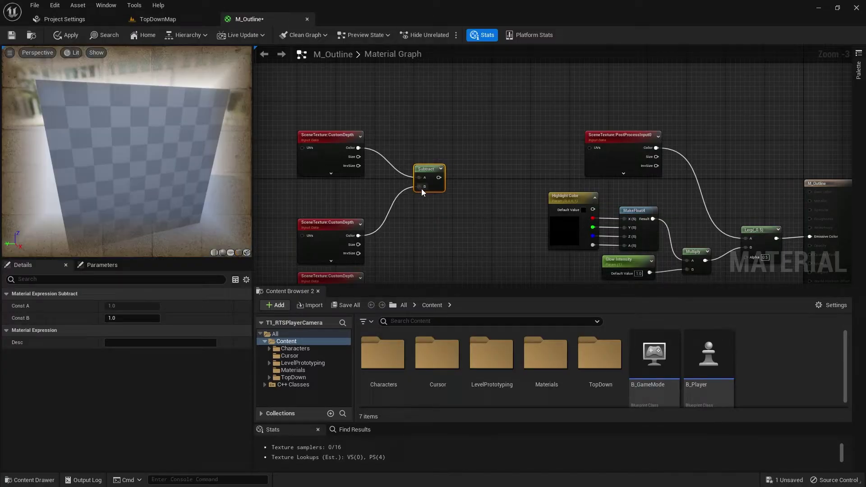
# Duplicate the Subtract node three times and align the copies in a column beside the remaining CustomDepth nodes
pyautogui.moveTo(422, 189); pyautogui.dragTo(420, 109, button='right')
pyautogui.hotkey('ctrl', 'w')
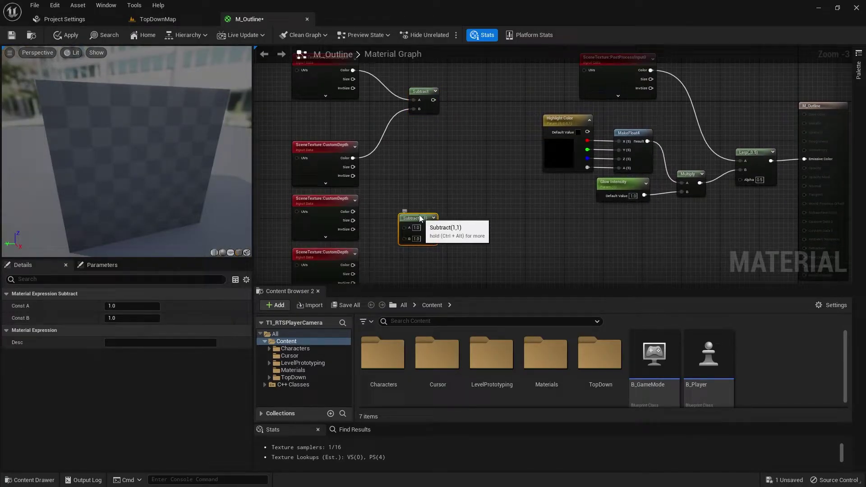
pyautogui.moveTo(418, 215); pyautogui.dragTo(427, 183)
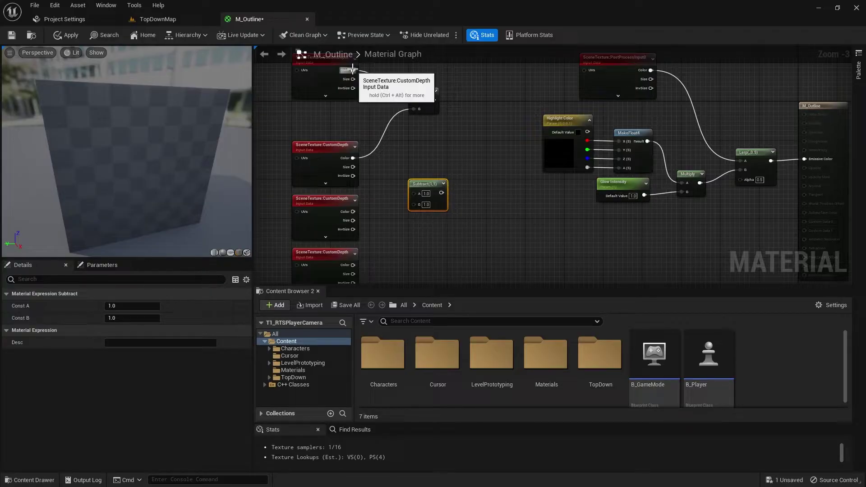
pyautogui.moveTo(423, 244); pyautogui.dragTo(425, 176, button='right')
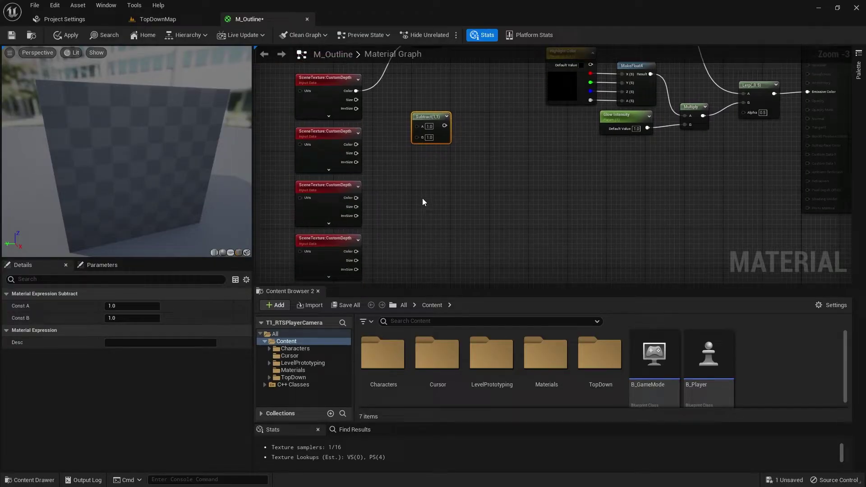
pyautogui.hotkey('ctrl', 'w')
pyautogui.hotkey('ctrl', 'w')
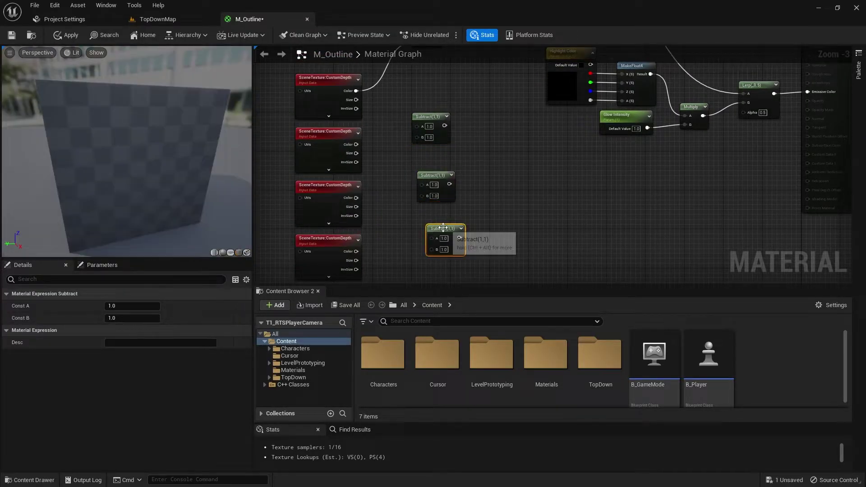
pyautogui.moveTo(443, 228); pyautogui.dragTo(429, 228)
pyautogui.moveTo(430, 175); pyautogui.dragTo(425, 175)
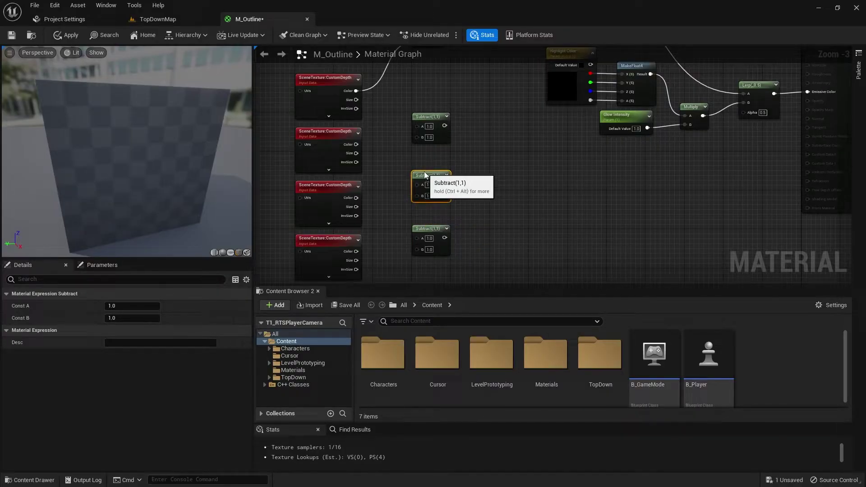
pyautogui.moveTo(425, 175); pyautogui.dragTo(436, 254, button='right')
# Connect the original CustomDepth node's color to input A of all three Subtract copies
pyautogui.moveTo(367, 82); pyautogui.dragTo(428, 204)
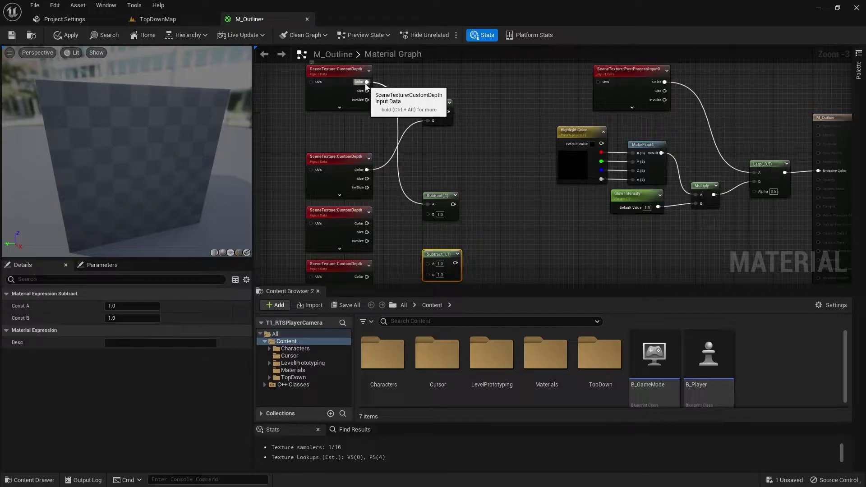
pyautogui.moveTo(366, 84); pyautogui.dragTo(427, 264)
pyautogui.moveTo(427, 263); pyautogui.dragTo(431, 138, button='right')
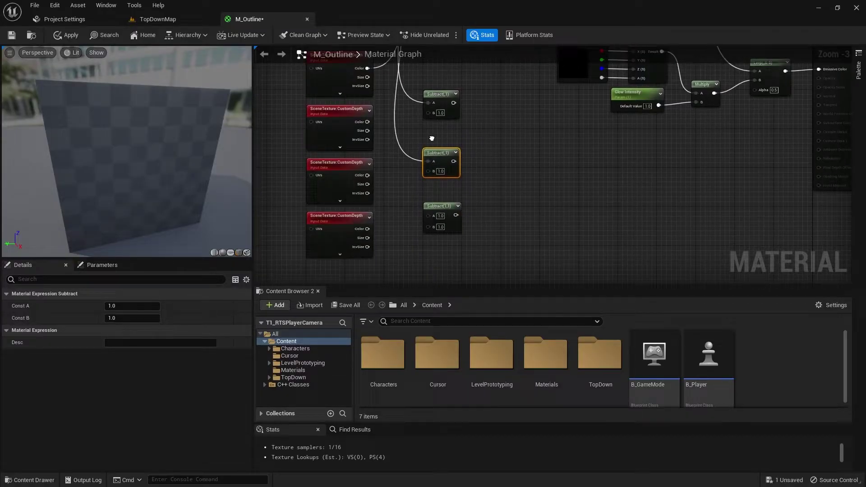
pyautogui.scroll(-2, 432, 139)
pyautogui.moveTo(406, 74); pyautogui.dragTo(440, 205)
pyautogui.scroll(3, 445, 150)
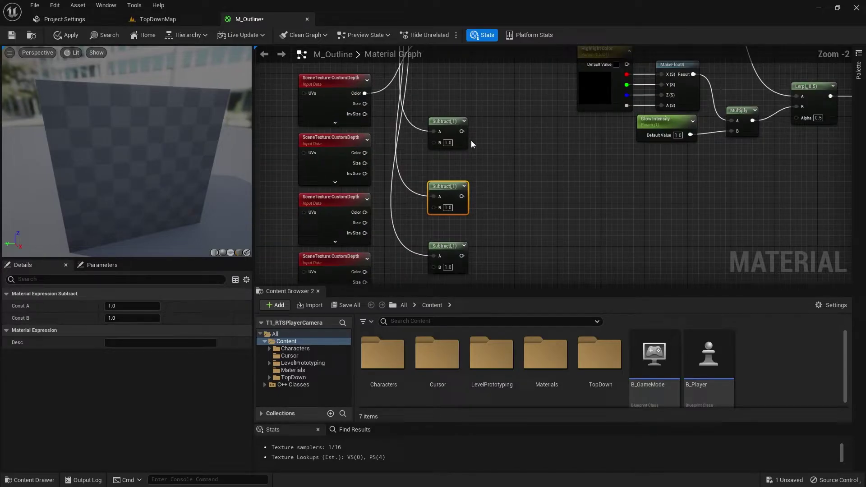
# Connect the colors of the remaining three CustomDepth copies to input B of the matching Subtract nodes
pyautogui.moveTo(407, 169); pyautogui.dragTo(396, 203, button='right')
pyautogui.moveTo(355, 186); pyautogui.dragTo(424, 176)
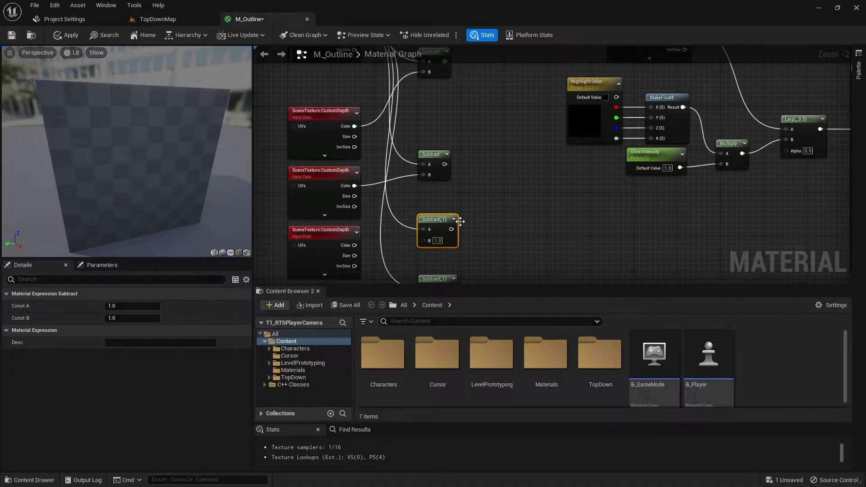
pyautogui.moveTo(424, 176); pyautogui.dragTo(443, 112, button='right')
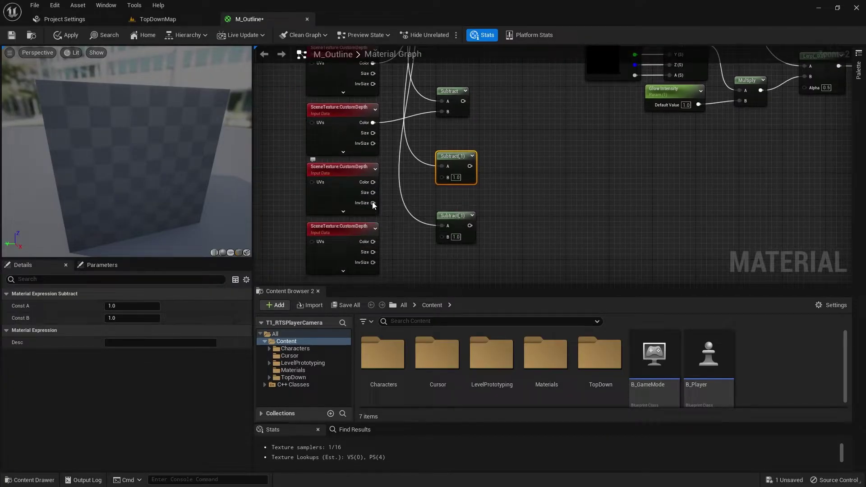
pyautogui.moveTo(373, 182); pyautogui.dragTo(442, 176)
pyautogui.moveTo(373, 242); pyautogui.dragTo(442, 237)
# Add an Add node taking the first Subtract result as A, and place two copies: one beside the lower Subtracts, one further along
pyautogui.moveTo(566, 189); pyautogui.dragTo(469, 261, button='right')
pyautogui.moveTo(374, 87); pyautogui.dragTo(408, 141)
pyautogui.write('add')
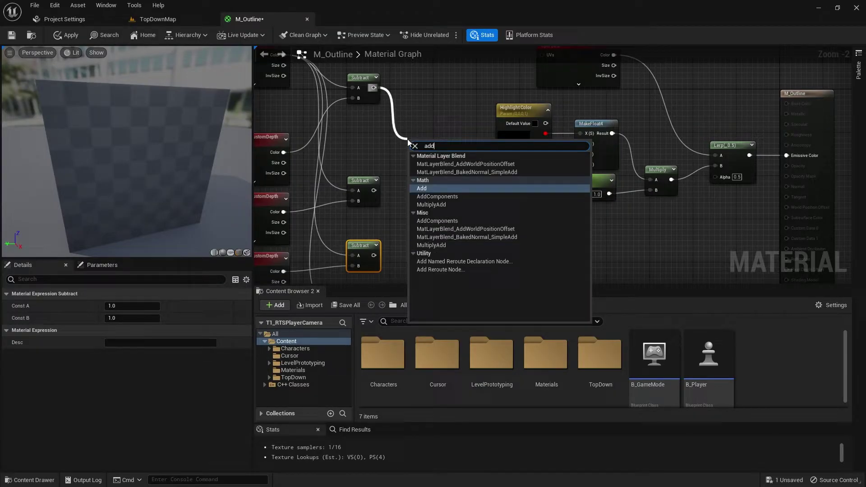
pyautogui.press('Return')
pyautogui.moveTo(409, 252); pyautogui.dragTo(404, 204, button='right')
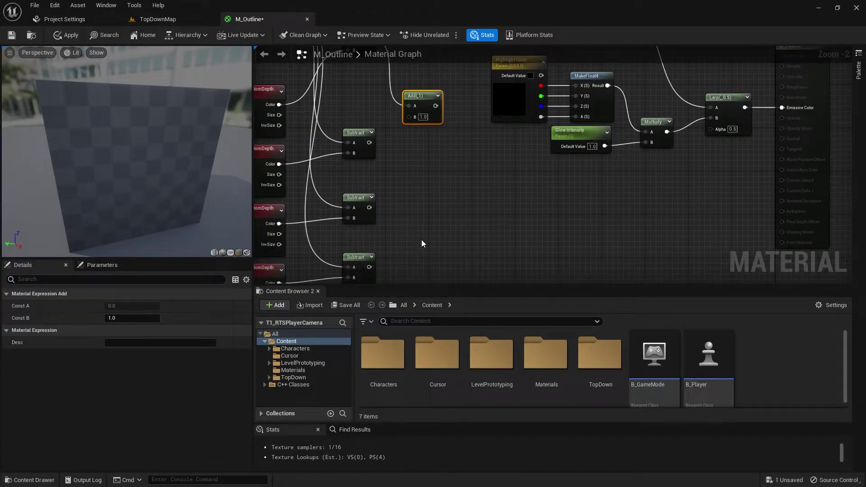
pyautogui.hotkey('ctrl', 'd')
pyautogui.hotkey('ctrl', 'd')
pyautogui.moveTo(523, 187); pyautogui.dragTo(484, 166)
pyautogui.moveTo(425, 240); pyautogui.dragTo(409, 235)
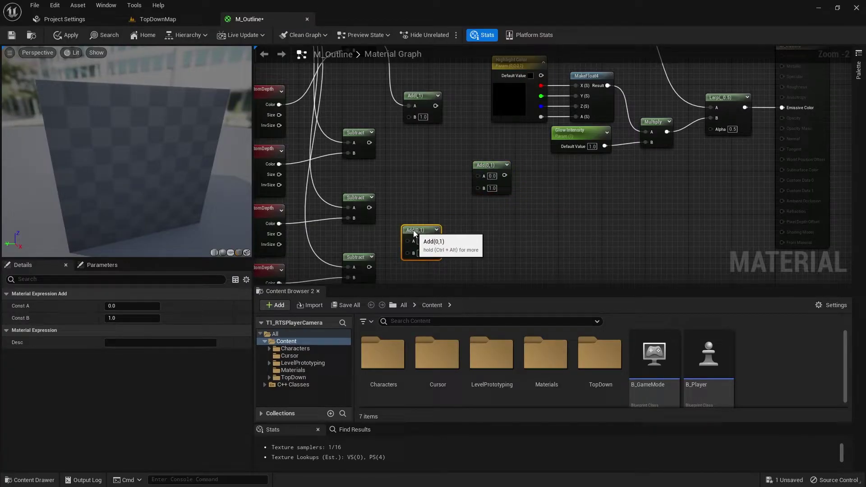
# Connect the other three Subtract results to the two nearest Add nodes, and feed both Add results into the third Add's A and B
pyautogui.moveTo(370, 208); pyautogui.dragTo(408, 240)
pyautogui.moveTo(369, 267); pyautogui.dragTo(408, 250)
pyautogui.moveTo(369, 143); pyautogui.dragTo(410, 118)
pyautogui.moveTo(409, 157); pyautogui.dragTo(319, 151, button='right')
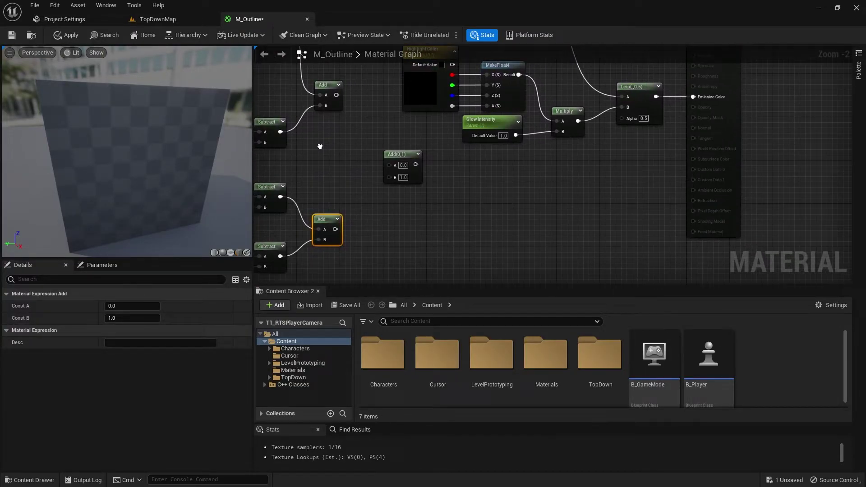
pyautogui.moveTo(336, 99); pyautogui.dragTo(389, 169)
pyautogui.moveTo(333, 234); pyautogui.dragTo(391, 182)
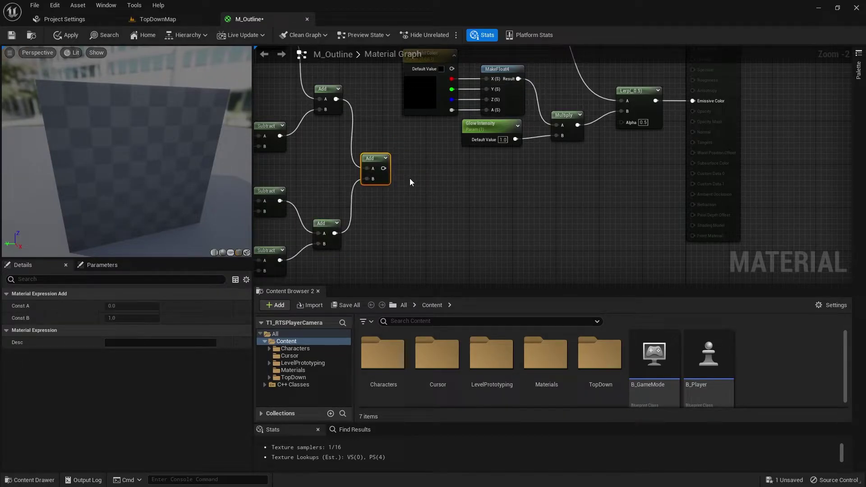
# Add a scalar parameter below the final Add node and name it Edge Angle Falloff
pyautogui.moveTo(409, 214); pyautogui.dragTo(391, 206, button='right')
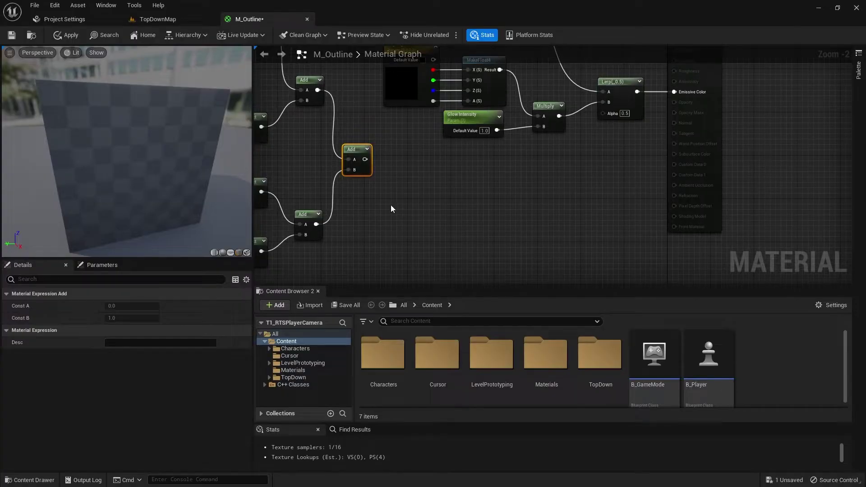
pyautogui.click(370, 213)
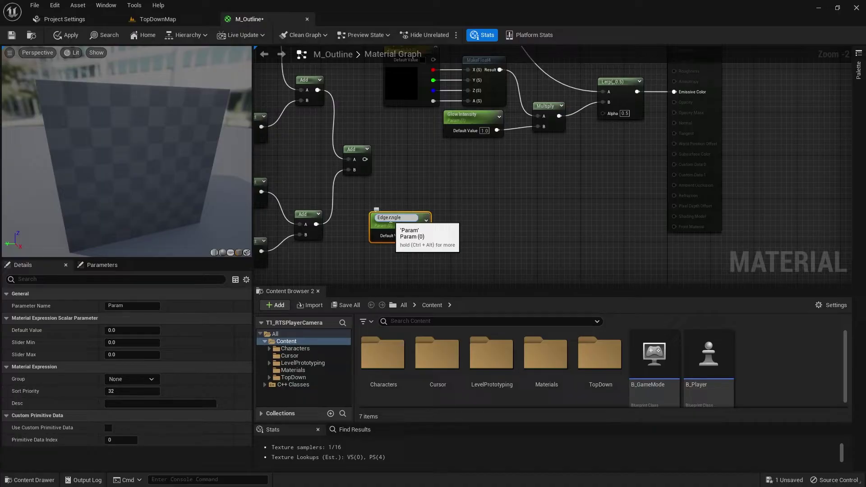
pyautogui.press('Return')
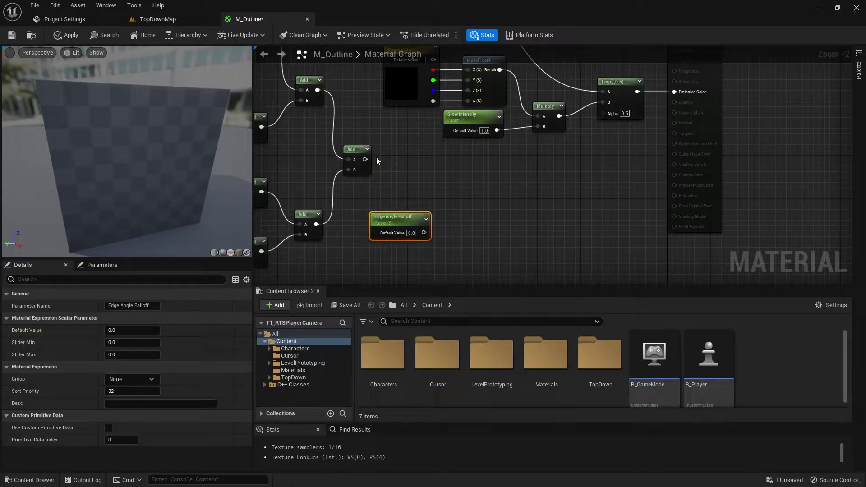
# Add a Divide node taking the final Add node's result as input A
pyautogui.moveTo(365, 159); pyautogui.dragTo(412, 166)
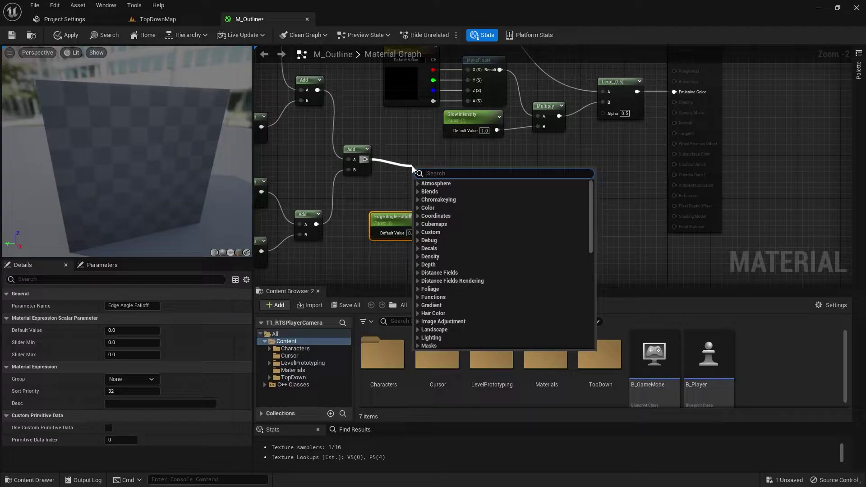
pyautogui.write('div')
pyautogui.press('Return')
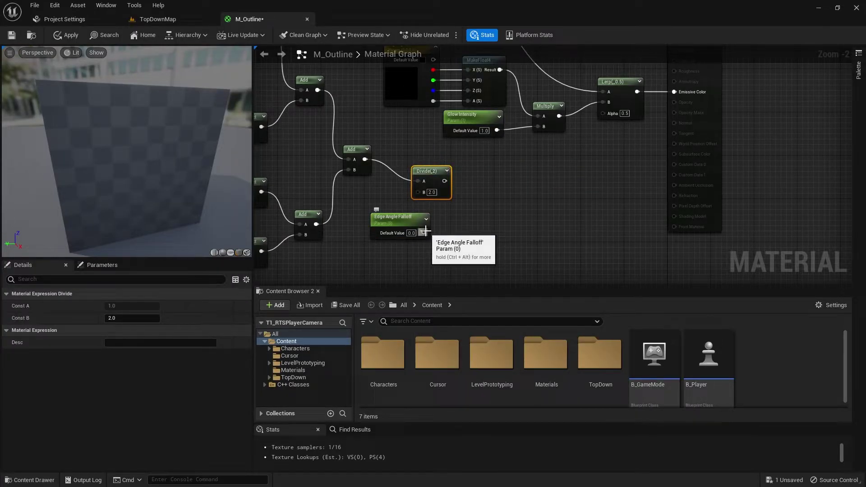
# Set Edge Angle Falloff's default value to -100, connect it to the Divide node's B, and arrange both nodes beside the final Add
pyautogui.click(411, 233)
pyautogui.write('-1')
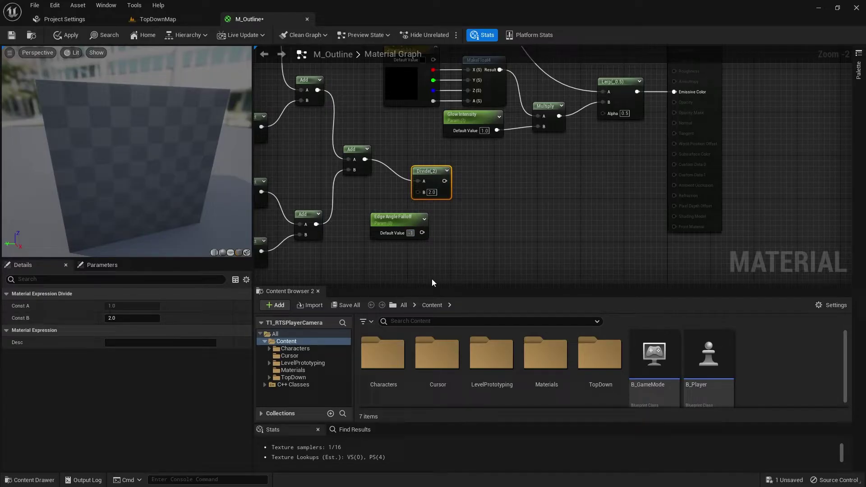
pyautogui.write('00')
pyautogui.press('Return')
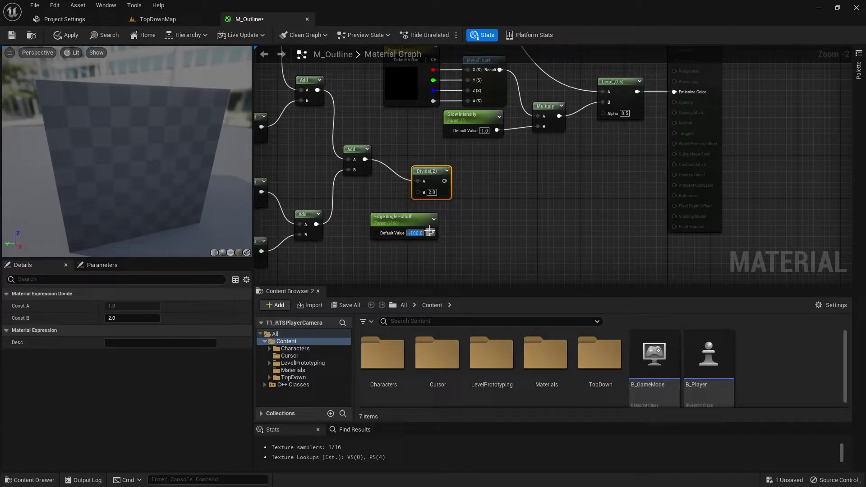
pyautogui.moveTo(431, 232); pyautogui.dragTo(413, 151)
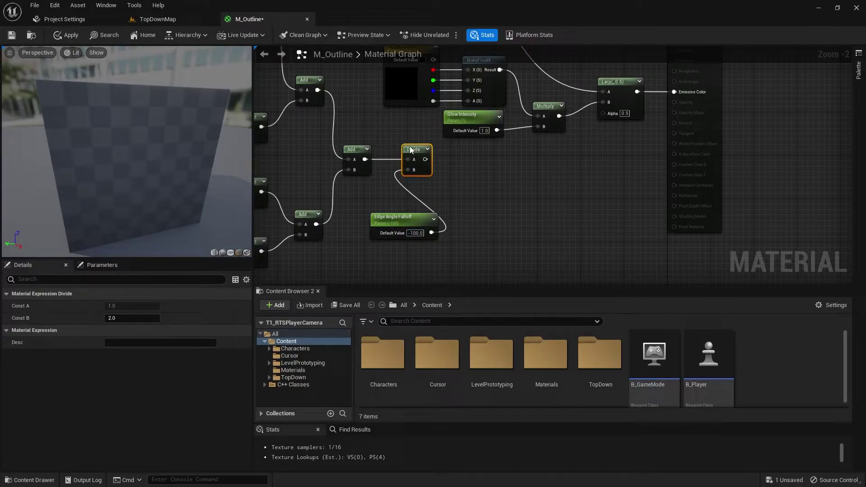
pyautogui.moveTo(410, 218); pyautogui.dragTo(382, 194)
# Add a Subtract node taking the Divide result as input A, keeping B at 1
pyautogui.moveTo(475, 210); pyautogui.dragTo(415, 213, button='right')
pyautogui.moveTo(365, 162); pyautogui.dragTo(386, 163)
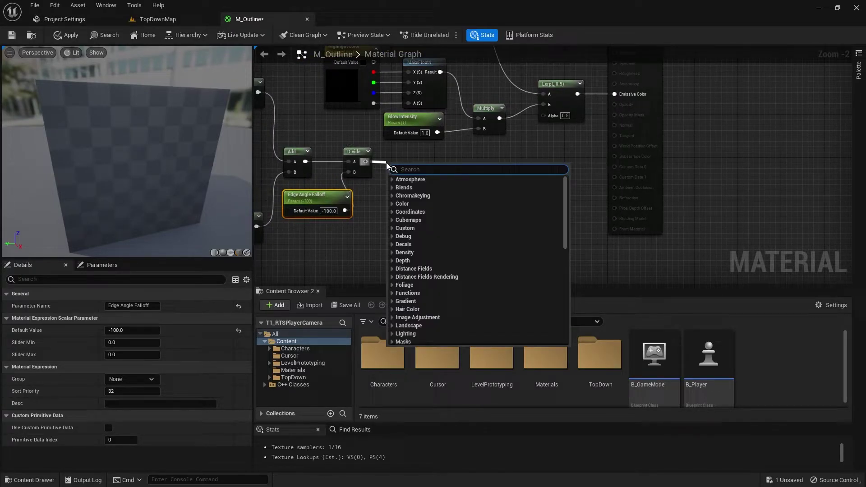
pyautogui.write('subt')
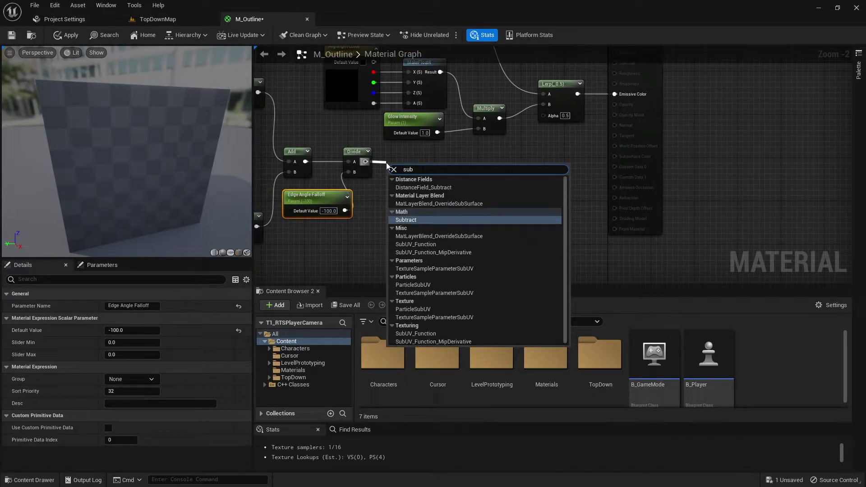
pyautogui.press('Return')
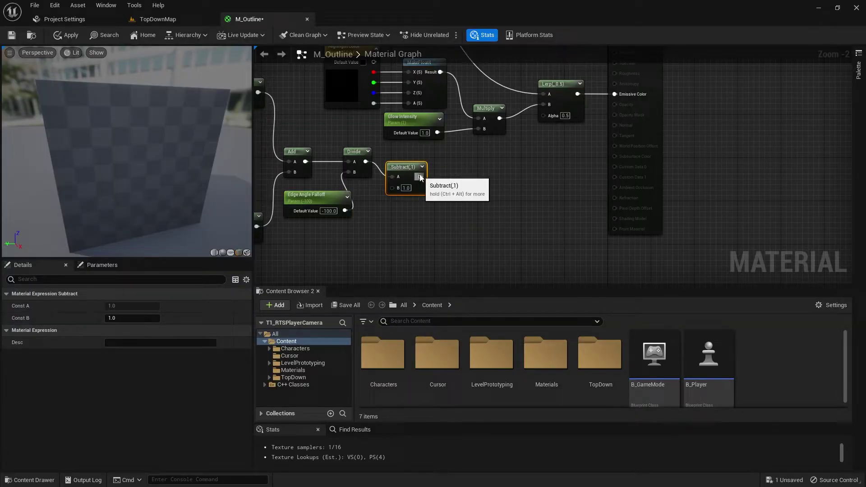
# Feed the Subtract result into a new Clamp node, align the nodes, and connect the Clamp output to the Lerp's Alpha
pyautogui.moveTo(421, 177); pyautogui.dragTo(456, 170)
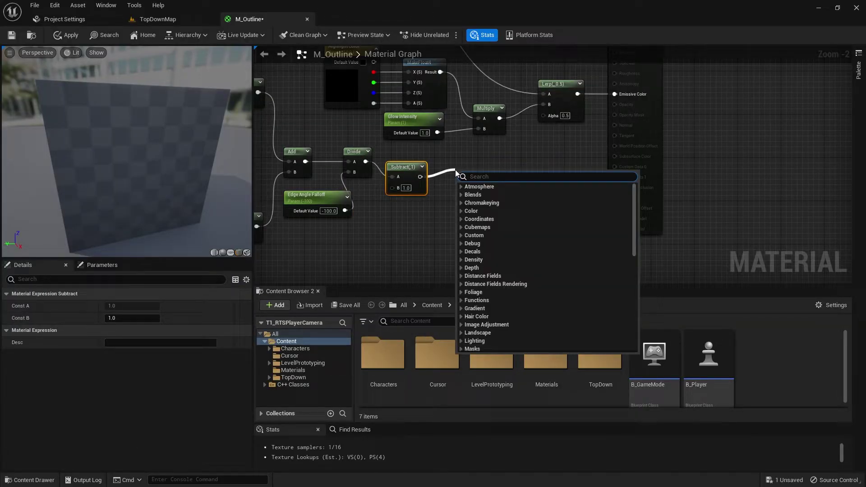
pyautogui.write('clamp')
pyautogui.press('Return')
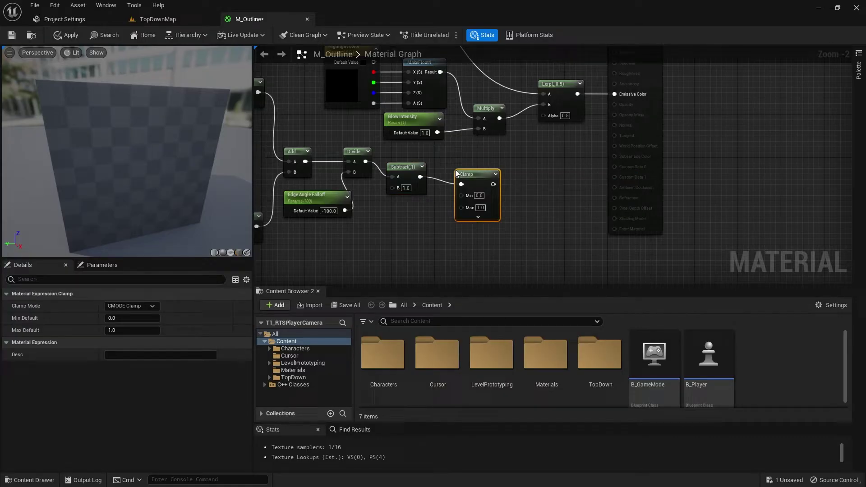
pyautogui.moveTo(482, 151); pyautogui.dragTo(492, 186, button='right')
pyautogui.moveTo(411, 202); pyautogui.dragTo(416, 189)
pyautogui.moveTo(485, 208); pyautogui.dragTo(554, 149)
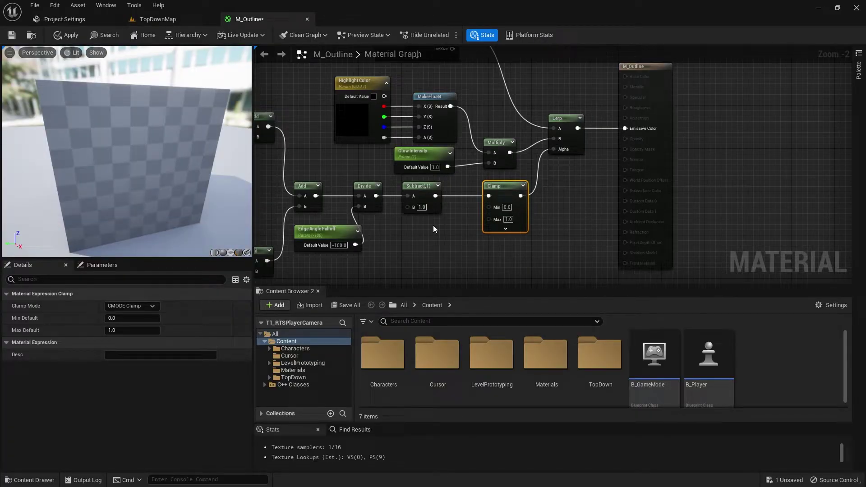
# Add a ViewSize node in the empty graph area well before the CustomDepth scene textures
pyautogui.moveTo(433, 228); pyautogui.dragTo(822, 206, button='right')
pyautogui.scroll(-1, 433, 153)
pyautogui.moveTo(433, 153); pyautogui.dragTo(540, 142, button='right')
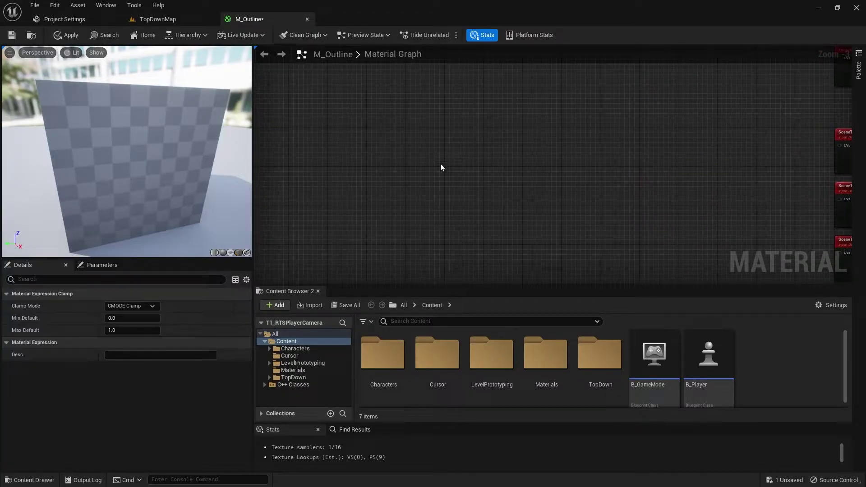
pyautogui.rightClick(299, 165)
pyautogui.write('viewsize')
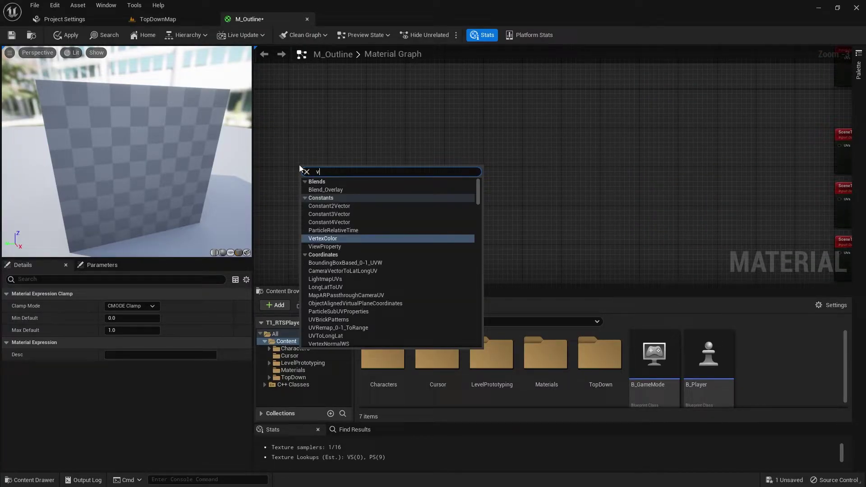
pyautogui.press('Return')
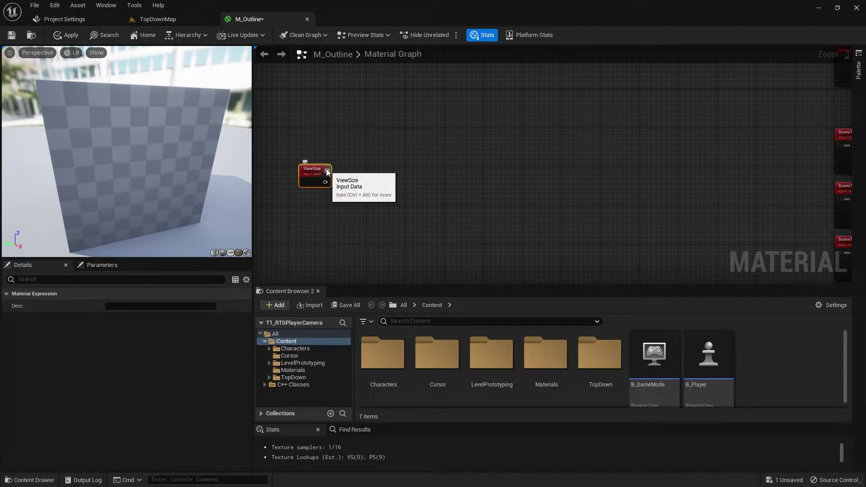
# Add a scalar parameter above and beyond the ViewSize node, name it Line Width and set its default value to 1
pyautogui.rightClick(367, 123)
pyautogui.click(361, 120)
pyautogui.press('s')
pyautogui.click(367, 131)
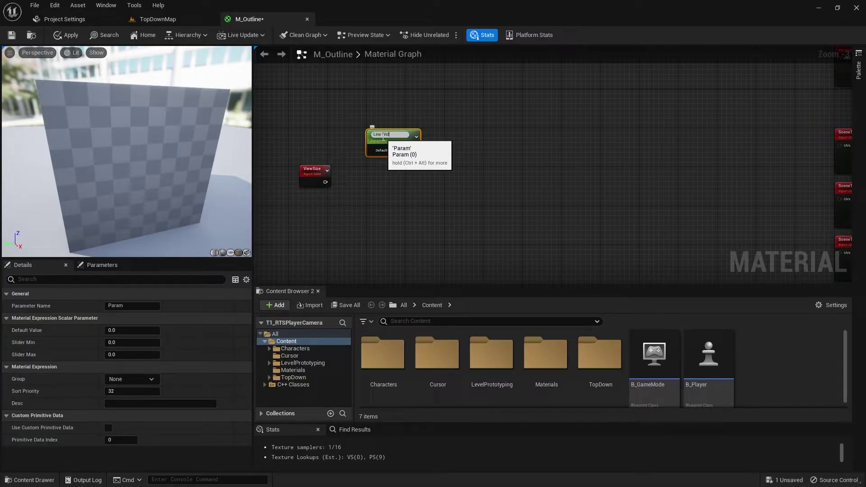
pyautogui.press('Return')
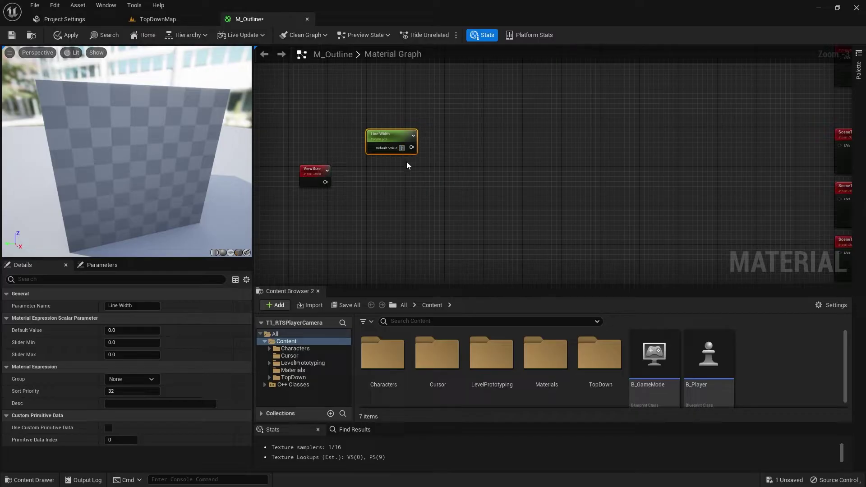
pyautogui.click(406, 161)
# Add a Multiply node taking the Line Width parameter as input A
pyautogui.moveTo(414, 148); pyautogui.dragTo(453, 140)
pyautogui.write('mult')
pyautogui.press('Return')
pyautogui.click(353, 194)
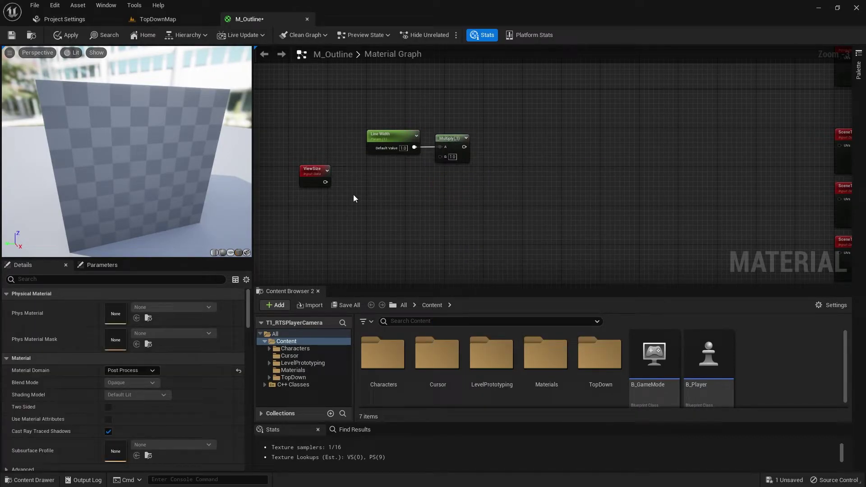
# Add a Ceil node fed by the ViewSize output
pyautogui.moveTo(325, 182); pyautogui.dragTo(364, 185)
pyautogui.write('ceil')
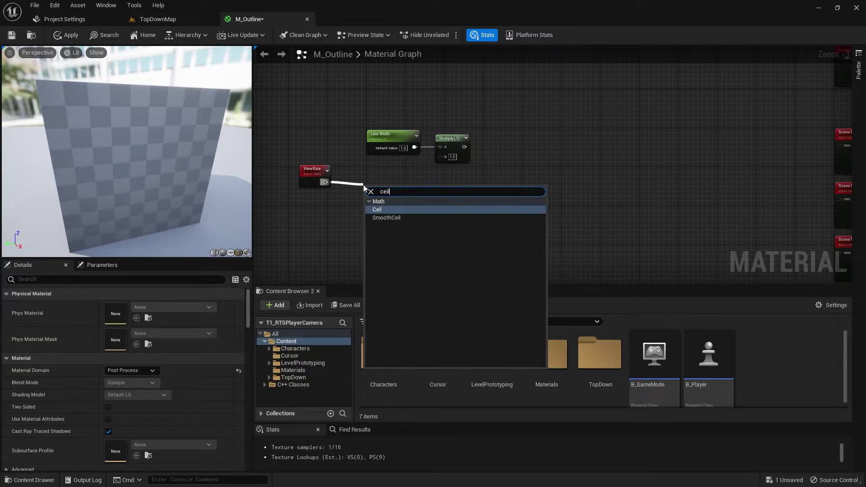
pyautogui.press('Return')
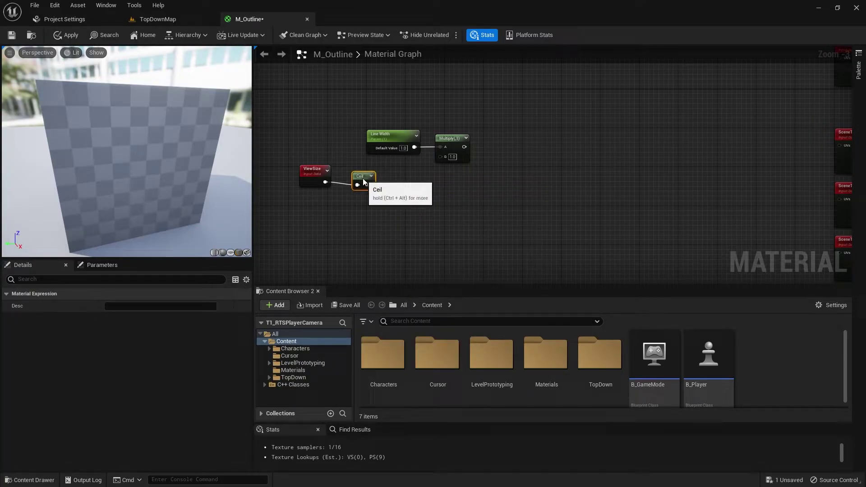
# Add a Clamp node after Ceil with Min 1 and Max 2, and connect its output to B of the Line Width Multiply
pyautogui.moveTo(360, 173); pyautogui.dragTo(382, 182)
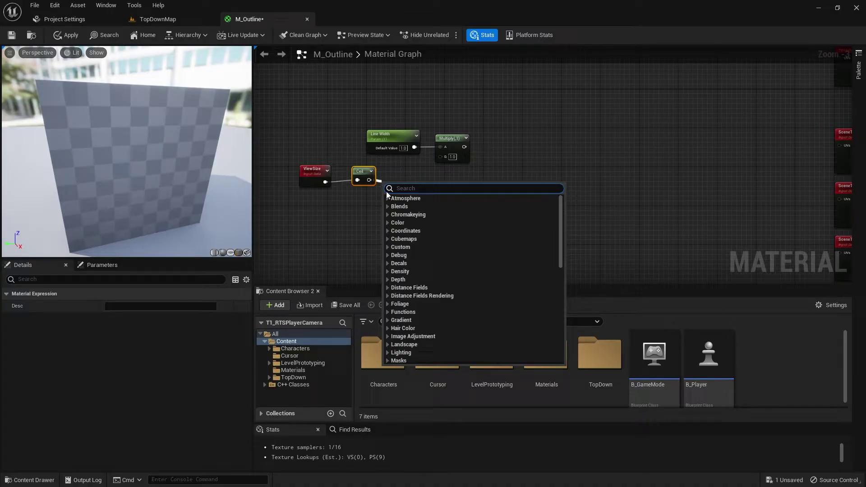
pyautogui.write('clamp')
pyautogui.press('Return')
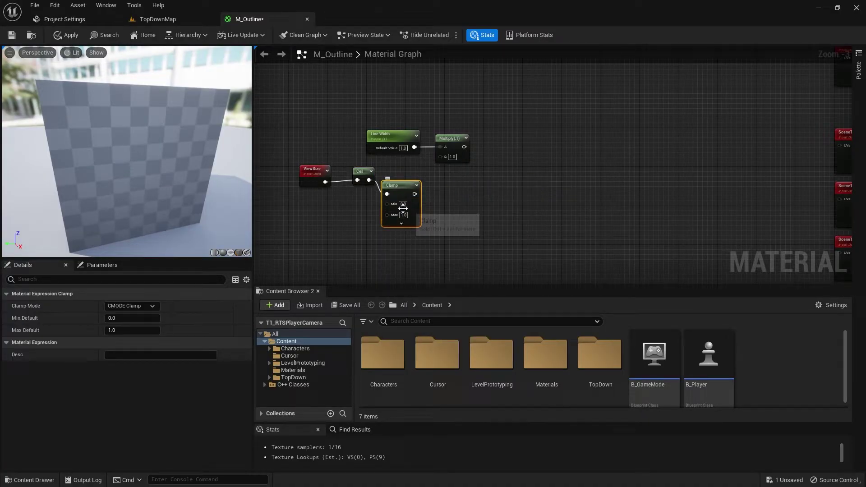
pyautogui.click(403, 205)
pyautogui.write('10')
pyautogui.press('Return')
pyautogui.click(405, 215)
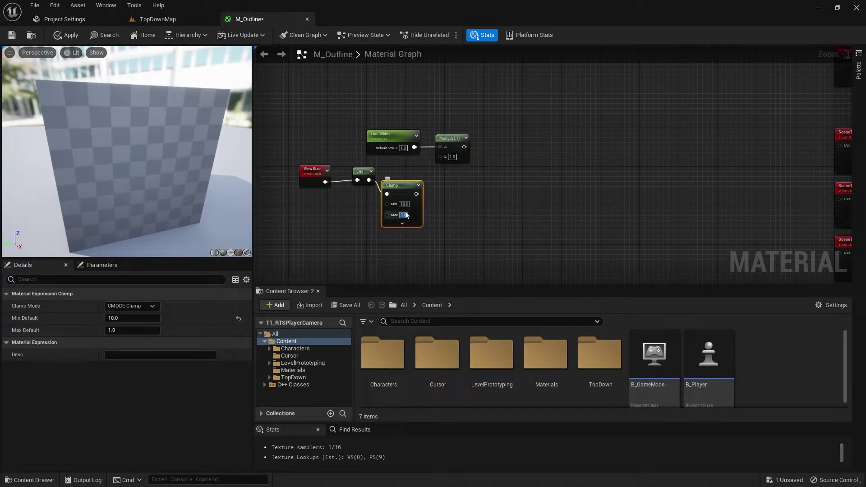
pyautogui.press('Delete')
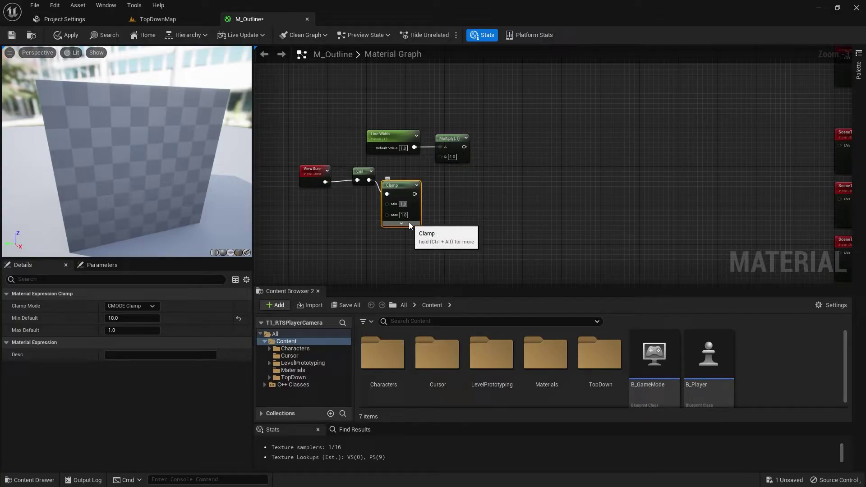
pyautogui.write('2')
pyautogui.press('Return')
pyautogui.click(508, 205)
pyautogui.moveTo(408, 185); pyautogui.dragTo(492, 135)
# Duplicate the Multiply node, then feed the first Multiply into its A and a new SceneTexelSize node into its B
pyautogui.click(450, 168)
pyautogui.click(449, 140)
pyautogui.hotkey('ctrl', 'd')
pyautogui.rightClick(447, 192)
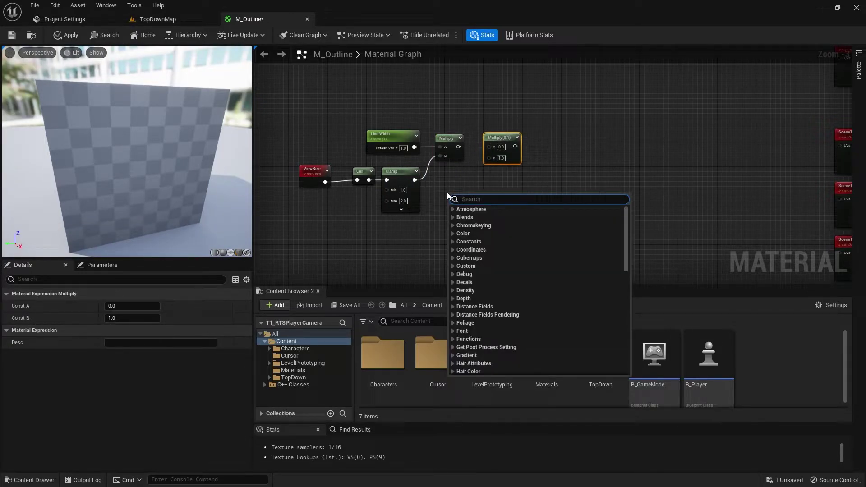
pyautogui.write('scenet')
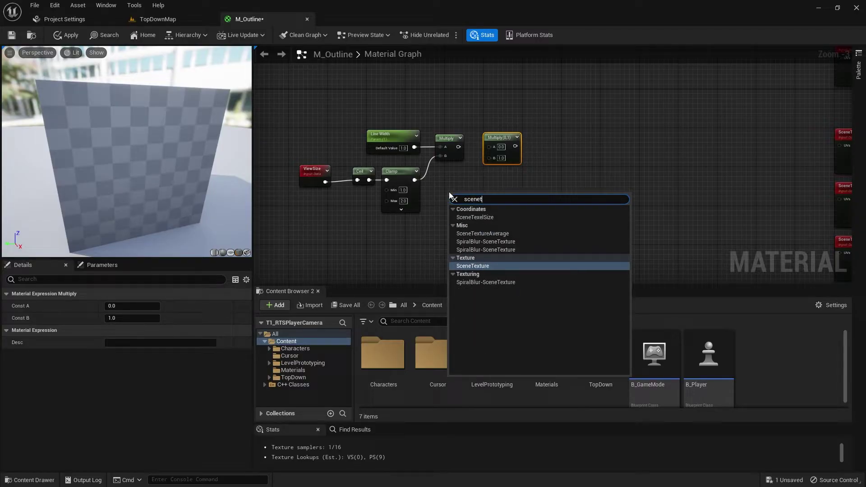
pyautogui.click(496, 217)
pyautogui.moveTo(493, 179); pyautogui.dragTo(492, 151)
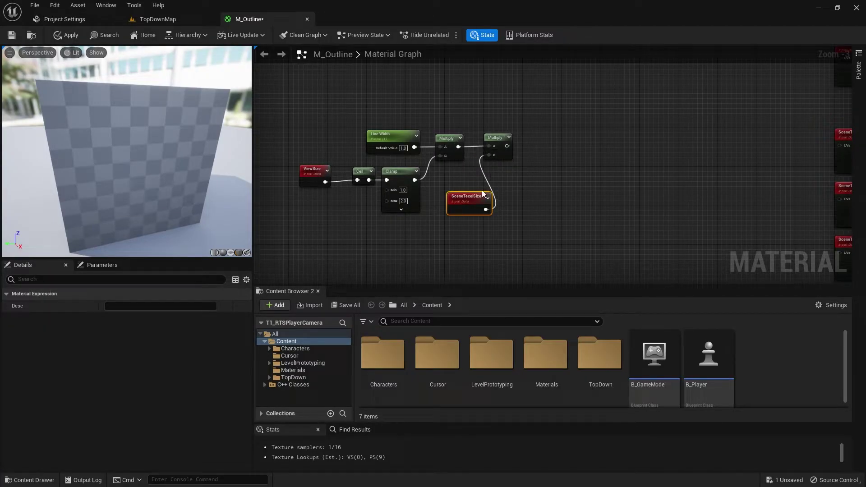
# Add a component mask node fed by the second Multiply's result
pyautogui.moveTo(558, 193); pyautogui.dragTo(401, 206, button='right')
pyautogui.moveTo(342, 152); pyautogui.dragTo(382, 132, button='right')
pyautogui.moveTo(393, 138); pyautogui.dragTo(413, 139)
pyautogui.write('mask')
pyautogui.press('Return')
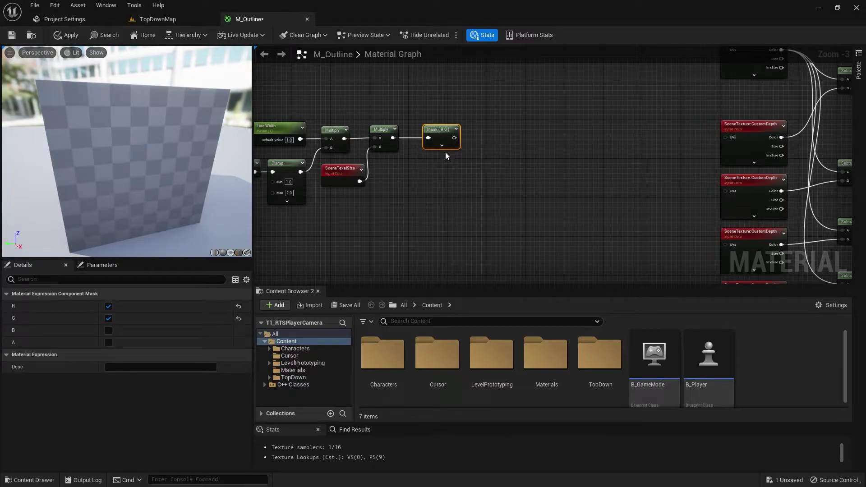
# Place a copy of the mask node below the original and connect the second Multiply's result to it
pyautogui.hotkey('ctrl', 'd')
pyautogui.moveTo(454, 154); pyautogui.dragTo(436, 204)
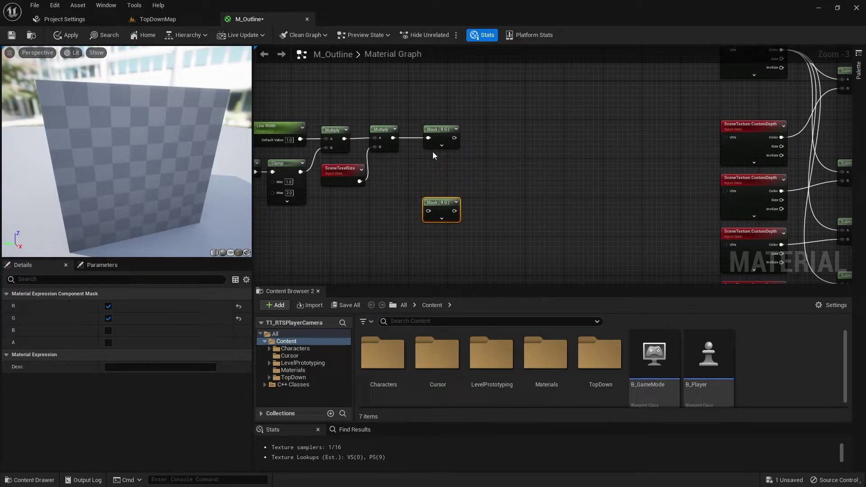
pyautogui.moveTo(393, 137); pyautogui.dragTo(428, 211)
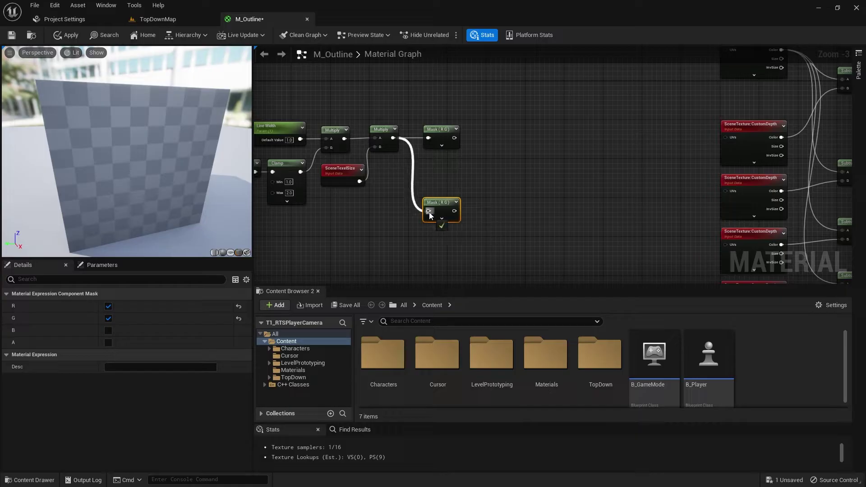
# Turn off the G channel on both mask nodes so each keeps only R
pyautogui.click(439, 136)
pyautogui.click(108, 318)
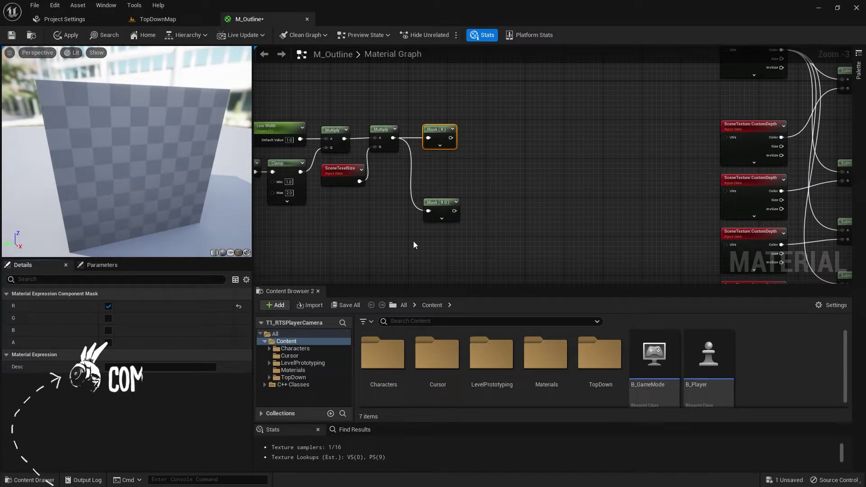
pyautogui.click(433, 210)
pyautogui.click(108, 318)
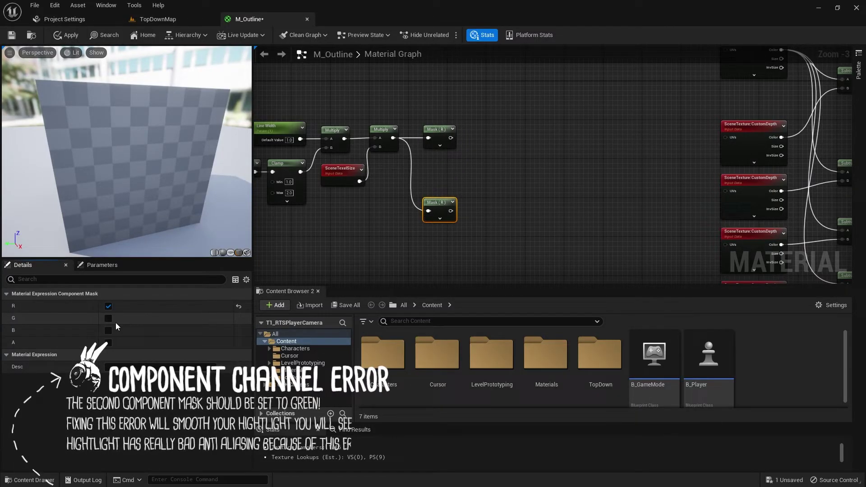
# Add an AppendVector node taking the upper mask's output as input A, and align it with the mask
pyautogui.moveTo(469, 162); pyautogui.dragTo(405, 180, button='right')
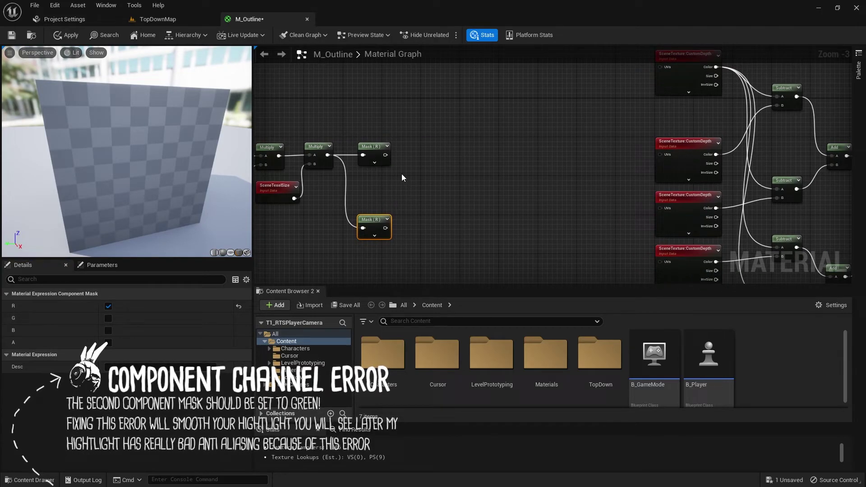
pyautogui.moveTo(385, 154); pyautogui.dragTo(404, 156)
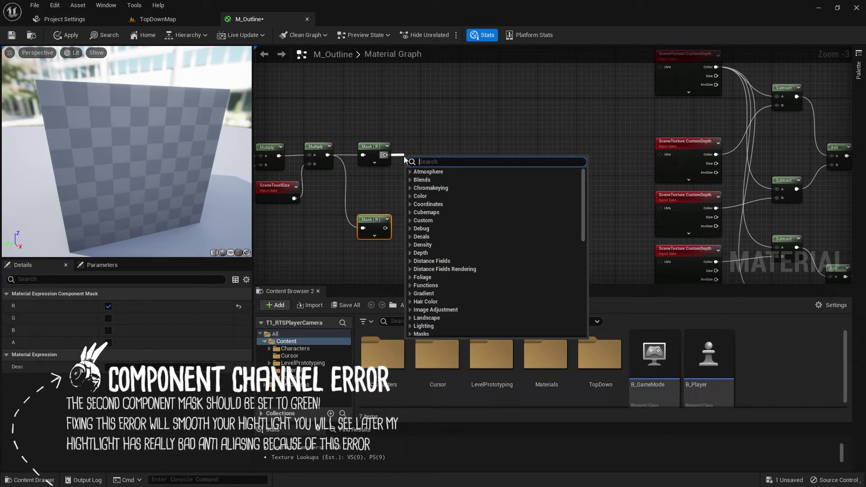
pyautogui.write('ap')
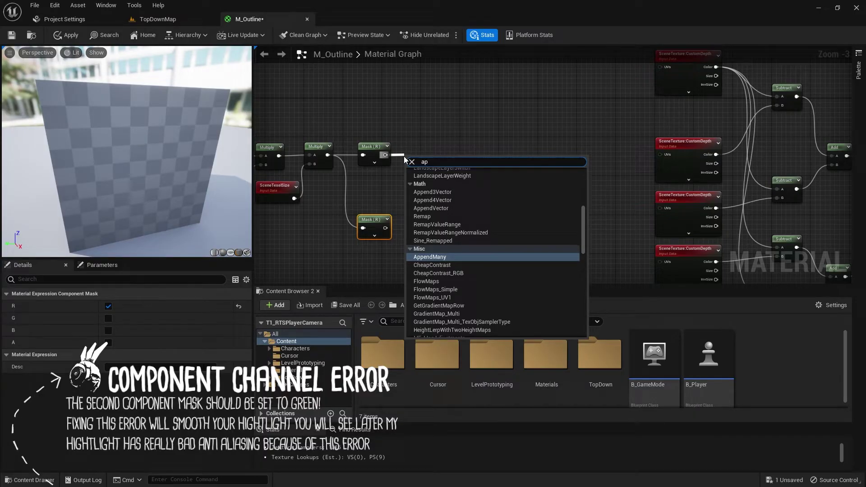
pyautogui.click(432, 208)
pyautogui.moveTo(414, 160); pyautogui.dragTo(431, 150)
# Place a constant node with value 0 between the two masks and connect it to the Append node's B
pyautogui.click(378, 198)
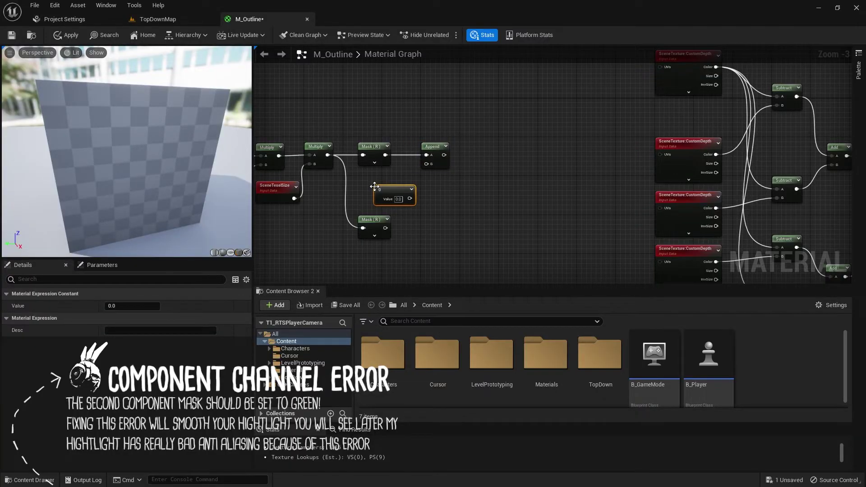
pyautogui.moveTo(409, 199); pyautogui.dragTo(384, 185)
pyautogui.click(433, 151)
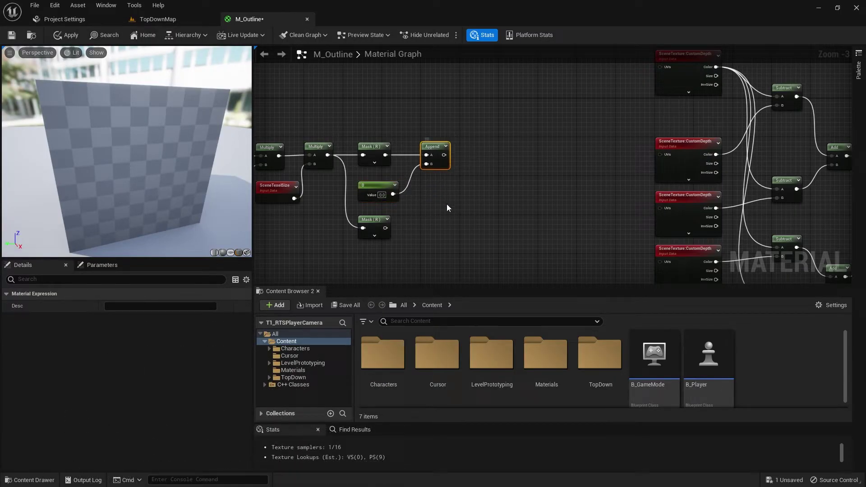
# Place a copy of the Append node below the original, with the 0 constant feeding A and the lower mask feeding B
pyautogui.hotkey('ctrl', 'd')
pyautogui.moveTo(458, 203); pyautogui.dragTo(427, 238)
pyautogui.moveTo(393, 194); pyautogui.dragTo(426, 228)
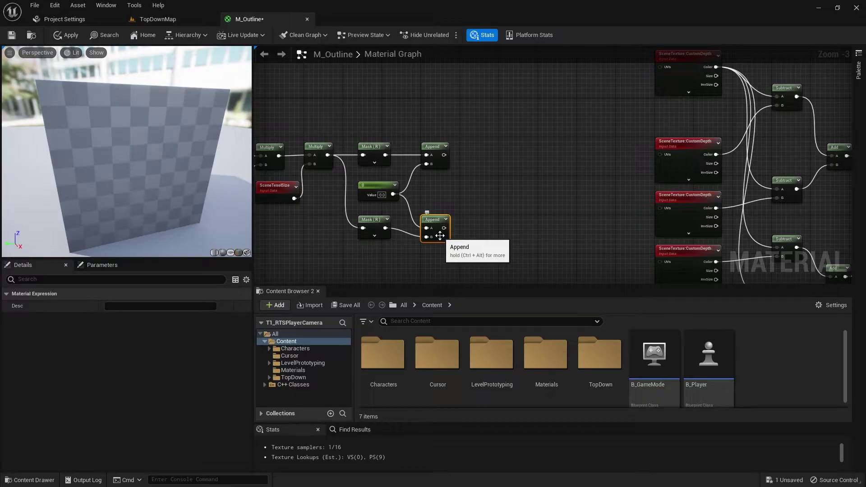
# Add a ScreenPosition node above the upper Append and feed its ViewportUV into a new R G component mask aligned beside it
pyautogui.rightClick(404, 103)
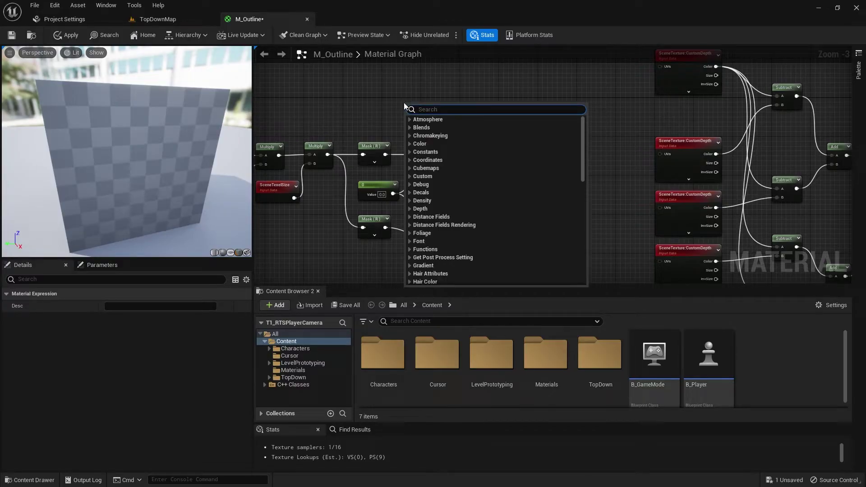
pyautogui.write('screenpos')
pyautogui.press('Return')
pyautogui.moveTo(404, 104); pyautogui.dragTo(301, 103, button='right')
pyautogui.moveTo(337, 119); pyautogui.dragTo(366, 123)
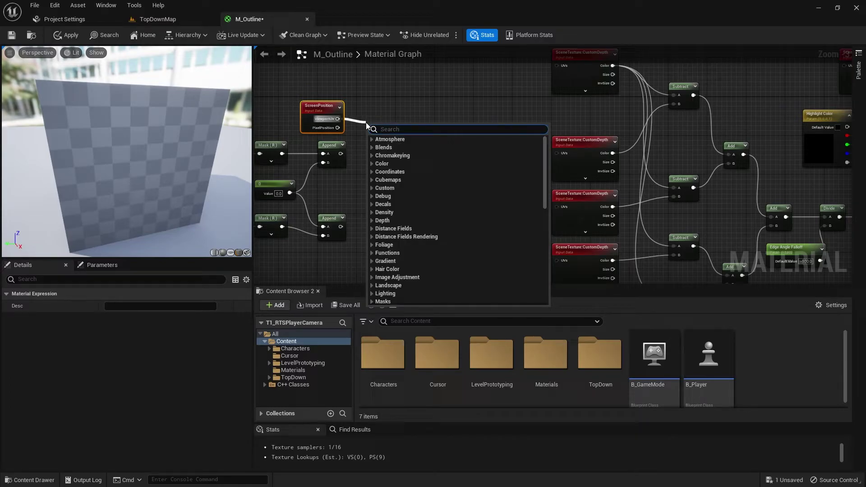
pyautogui.write('mask')
pyautogui.press('Return')
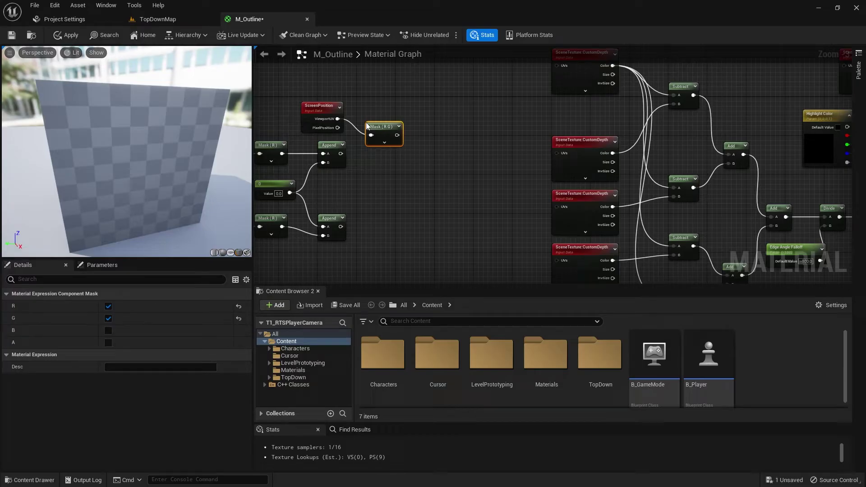
pyautogui.moveTo(375, 113); pyautogui.dragTo(370, 108)
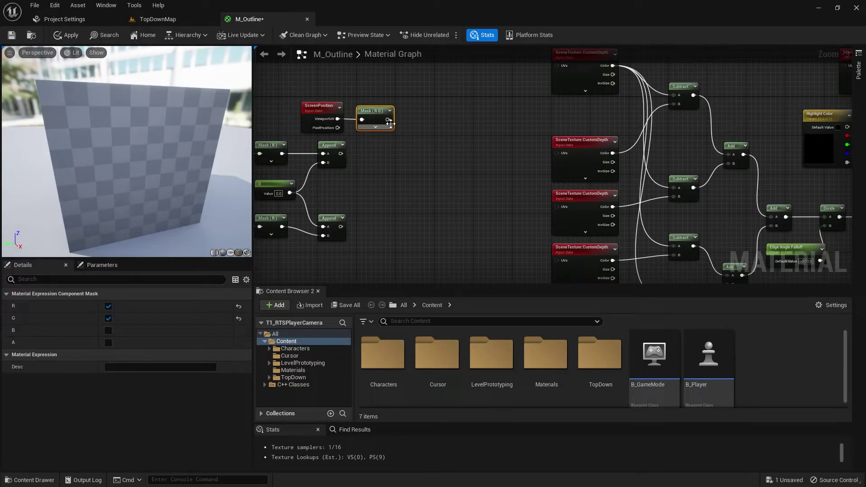
# Create an Add node taking the R G mask's output as A and align it with the mask
pyautogui.moveTo(388, 120); pyautogui.dragTo(445, 131)
pyautogui.write('add')
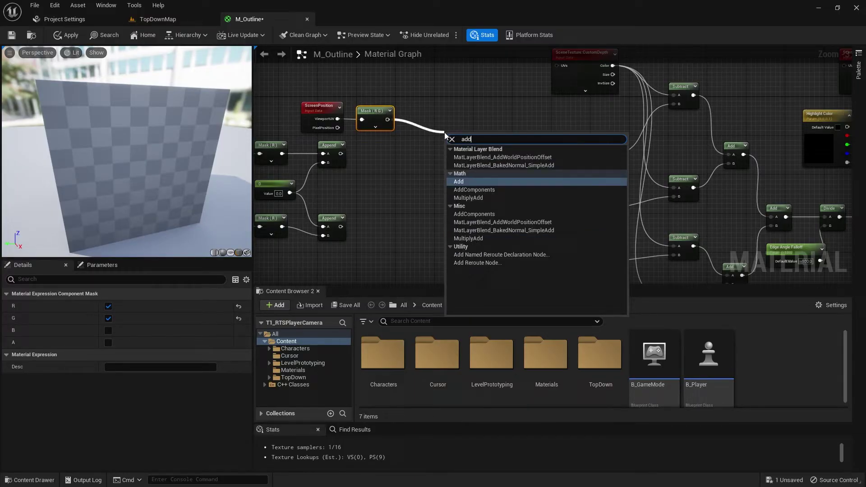
pyautogui.press('Return')
pyautogui.moveTo(458, 137); pyautogui.dragTo(453, 107)
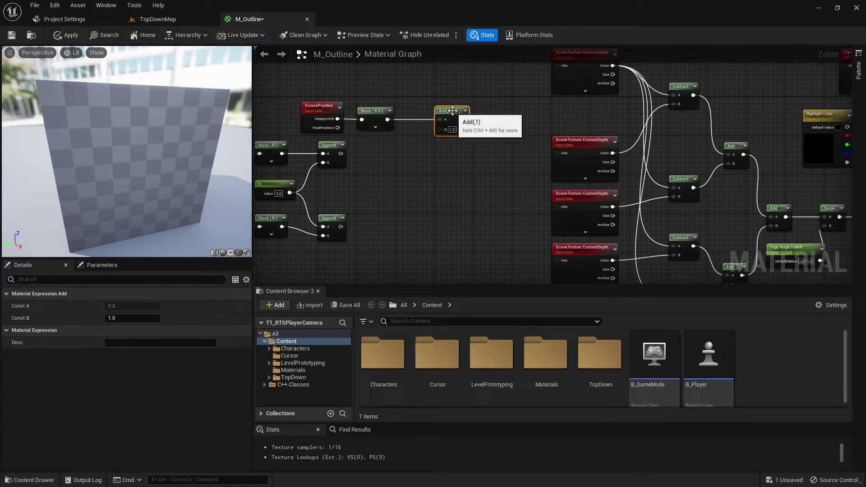
# Make three copies of the new Add node and stack them in a column beneath it
pyautogui.hotkey('ctrl', 'd')
pyautogui.hotkey('ctrl', 'v')
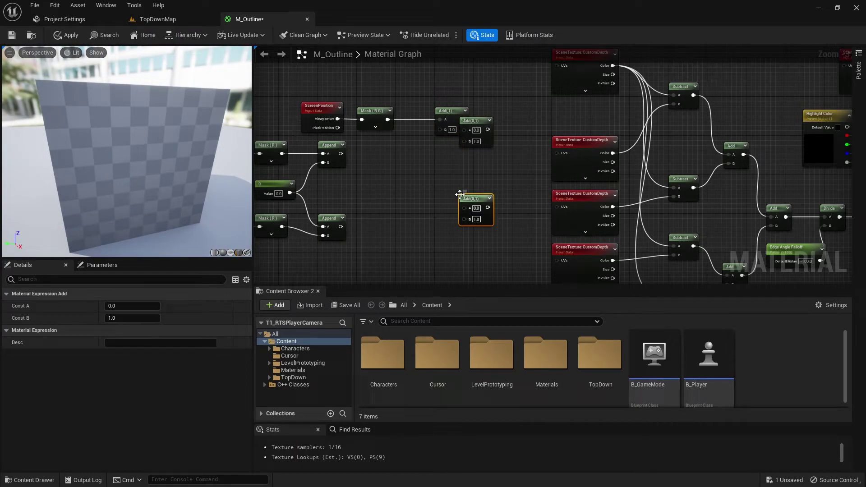
pyautogui.hotkey('ctrl', 'v')
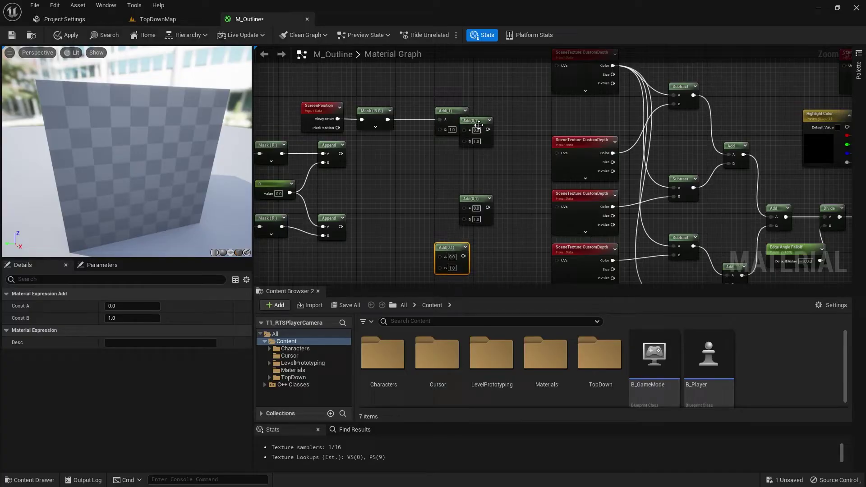
pyautogui.moveTo(478, 128); pyautogui.dragTo(454, 157)
pyautogui.click(478, 199)
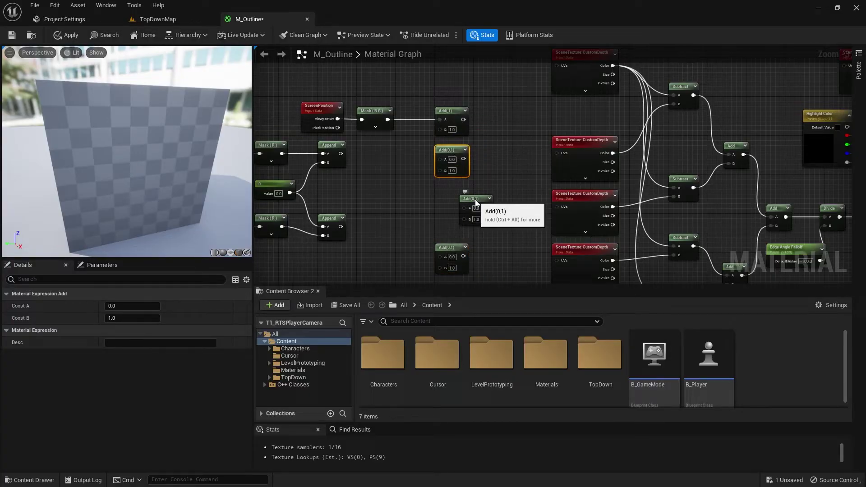
pyautogui.moveTo(478, 199); pyautogui.dragTo(454, 194)
pyautogui.moveTo(452, 246); pyautogui.dragTo(452, 231)
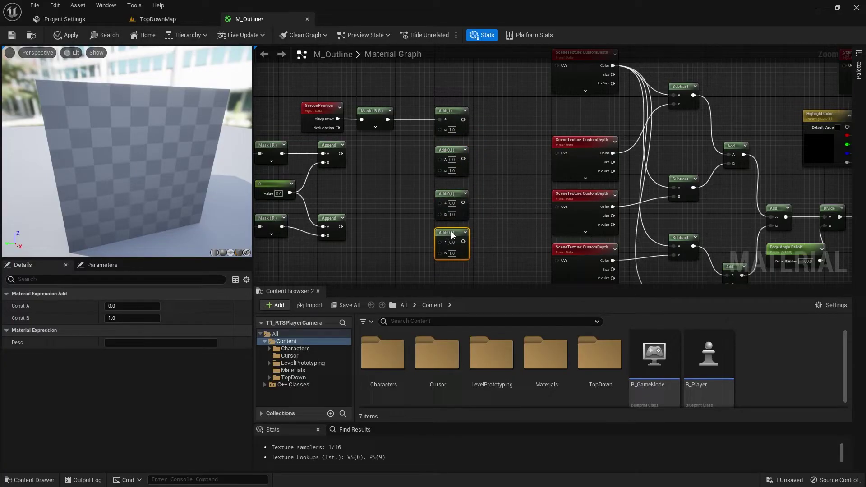
# Select the whole UV-offset node group up to the four Add nodes and shift it down and closer to the SceneTexture nodes
pyautogui.moveTo(550, 265); pyautogui.dragTo(501, 178, button='right')
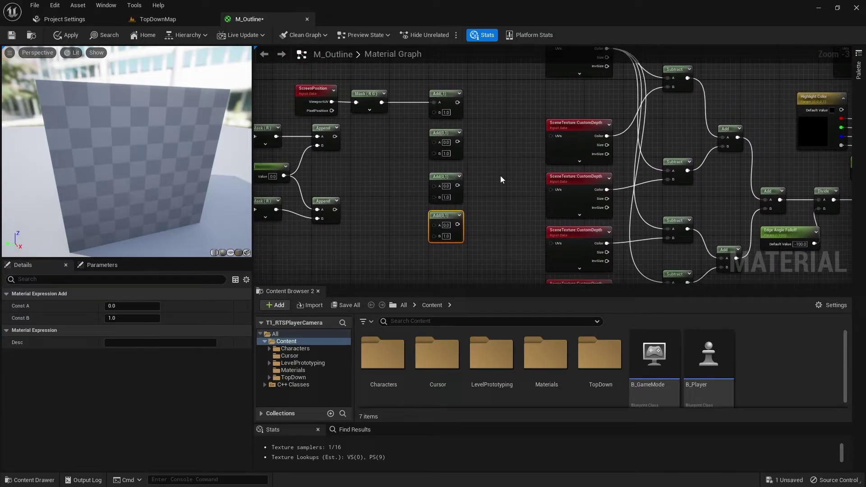
pyautogui.scroll(-5, 418, 131)
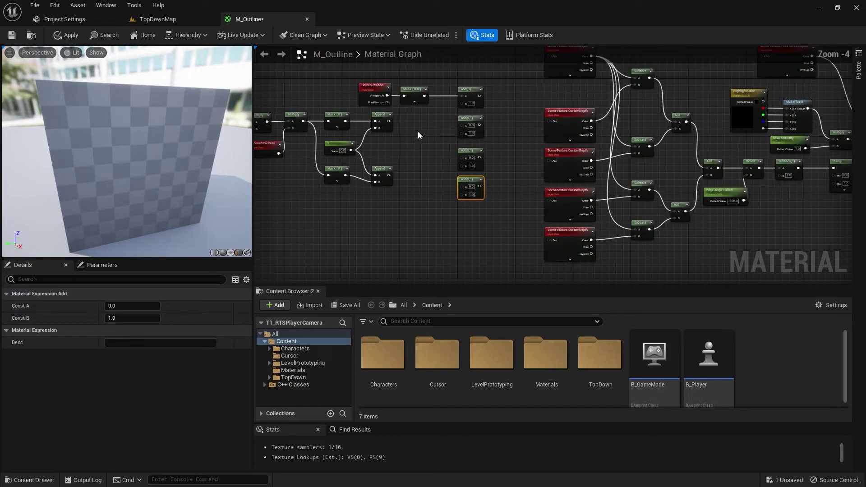
pyautogui.moveTo(291, 94); pyautogui.dragTo(451, 203)
pyautogui.press('Down')
pyautogui.press('Down')
pyautogui.press('Down')
pyautogui.press('Down')
pyautogui.press('Down')
pyautogui.press('Down')
pyautogui.press('Down')
pyautogui.press('Down')
pyautogui.press('Down')
pyautogui.press('Down')
pyautogui.press('Down')
pyautogui.press('Down')
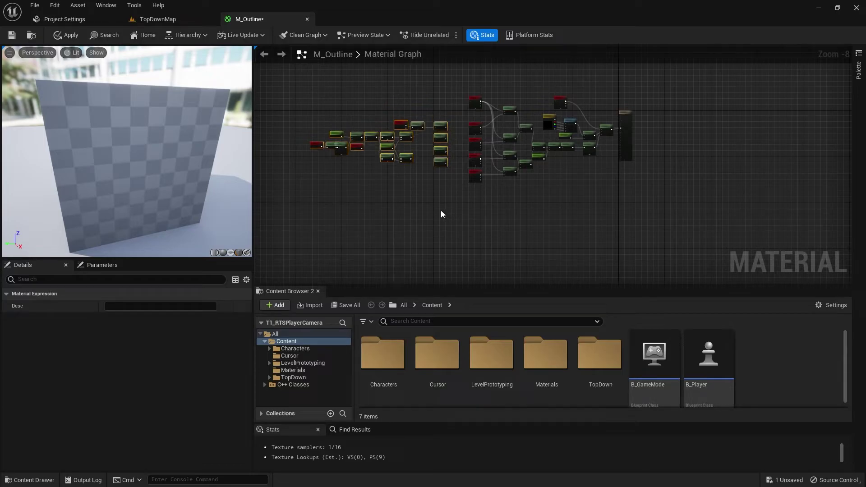
pyautogui.press('Right')
pyautogui.press('Right')
pyautogui.press('Right')
pyautogui.press('Right')
pyautogui.press('Right')
pyautogui.press('Right')
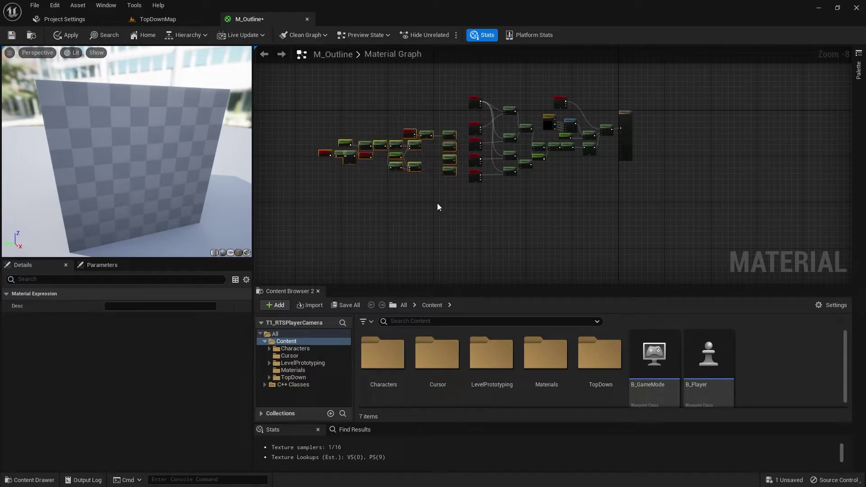
pyautogui.scroll(6, 433, 160)
pyautogui.click(428, 186)
# Connect the four stacked Add nodes, in order, to the UVs inputs of the four lower SceneTexture:CustomDepth nodes
pyautogui.moveTo(420, 141); pyautogui.dragTo(375, 190, button='right')
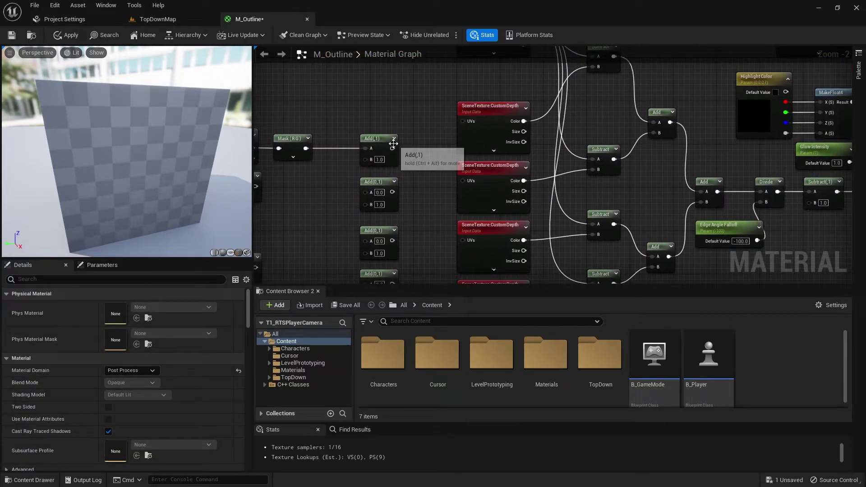
pyautogui.moveTo(393, 148); pyautogui.dragTo(463, 121)
pyautogui.moveTo(437, 182); pyautogui.dragTo(435, 106, button='right')
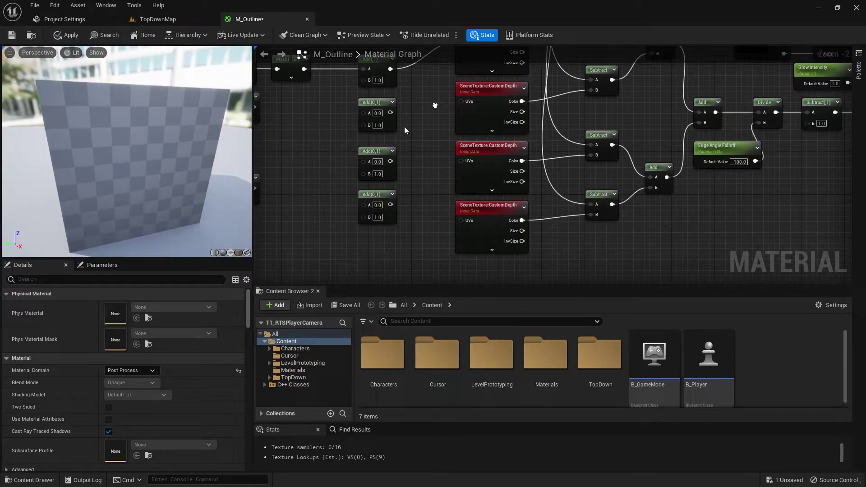
pyautogui.moveTo(390, 113); pyautogui.dragTo(461, 101)
pyautogui.moveTo(391, 161); pyautogui.dragTo(460, 161)
pyautogui.moveTo(390, 204); pyautogui.dragTo(460, 221)
# Connect the upper and lower Append results to B of the first two Adds, and the R G mask to A of the other Adds
pyautogui.moveTo(415, 202); pyautogui.dragTo(489, 179, button='right')
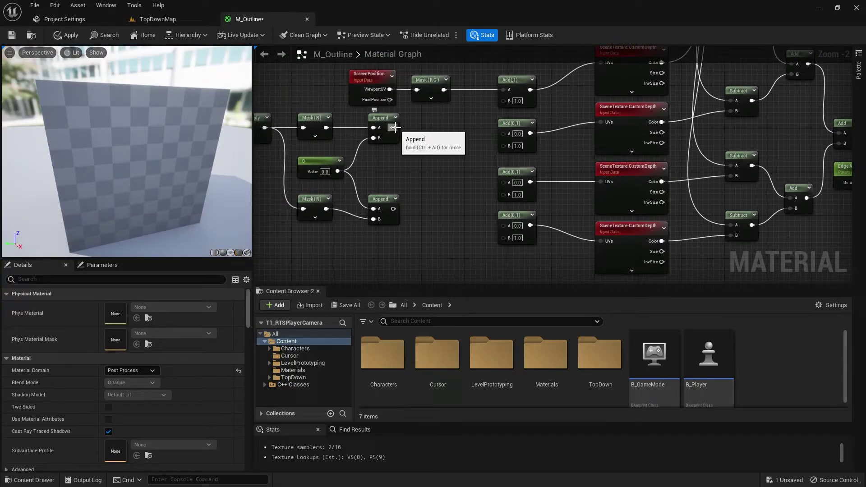
pyautogui.moveTo(393, 128); pyautogui.dragTo(504, 101)
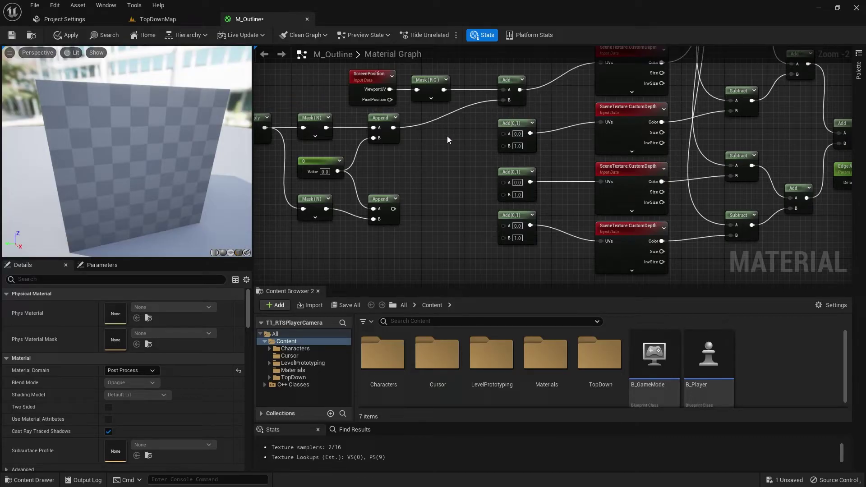
pyautogui.moveTo(393, 209); pyautogui.dragTo(503, 182)
pyautogui.moveTo(444, 90); pyautogui.dragTo(504, 223)
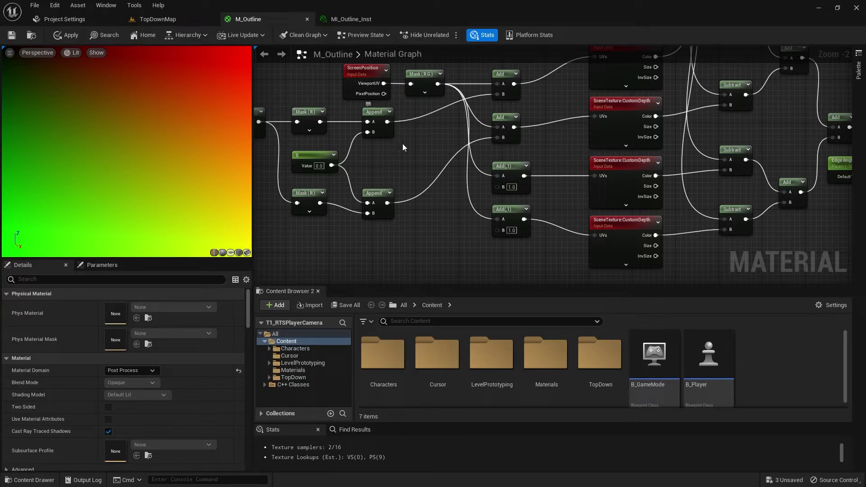
# Add a Multiply node fed by the upper Append's output and set its B value to -1
pyautogui.moveTo(388, 122); pyautogui.dragTo(420, 160)
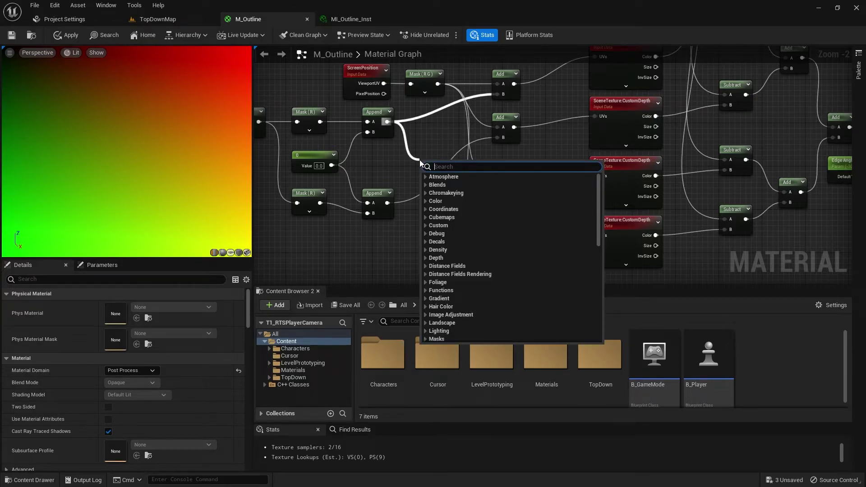
pyautogui.write('multiply')
pyautogui.press('Return')
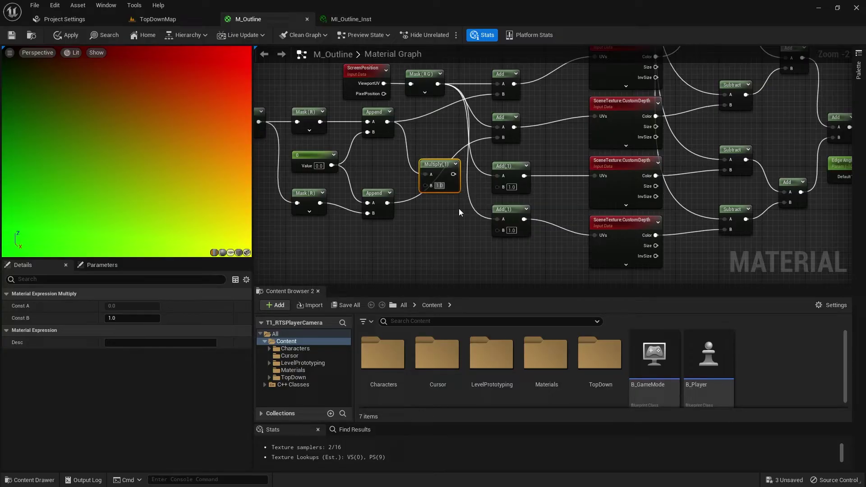
pyautogui.write('-1')
pyautogui.press('Return')
# Place a copy of the Multiply for the lower Append and connect both Multiply results to B of the third and fourth Add nodes
pyautogui.hotkey('ctrl', 'd')
pyautogui.moveTo(450, 215); pyautogui.dragTo(423, 219)
pyautogui.moveTo(455, 174); pyautogui.dragTo(500, 190)
pyautogui.moveTo(452, 214); pyautogui.dragTo(496, 229)
# Set the Highlight Color parameter's default value to white
pyautogui.moveTo(532, 271); pyautogui.dragTo(146, 271, button='right')
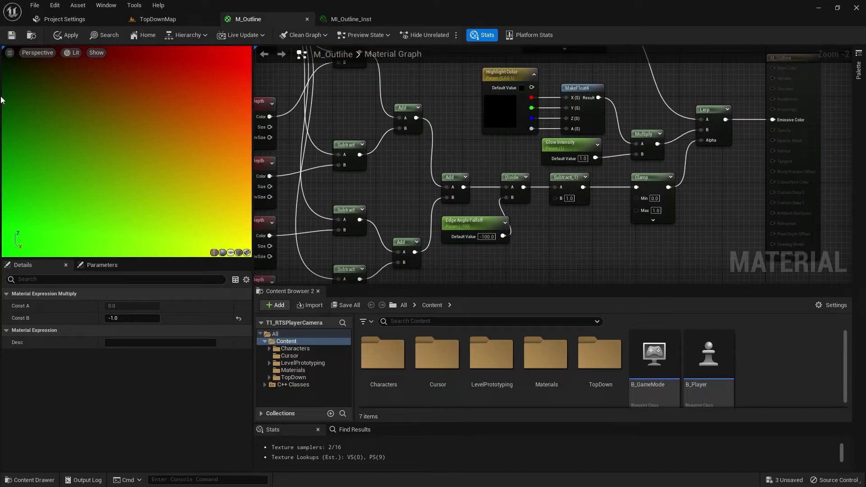
pyautogui.doubleClick(493, 112)
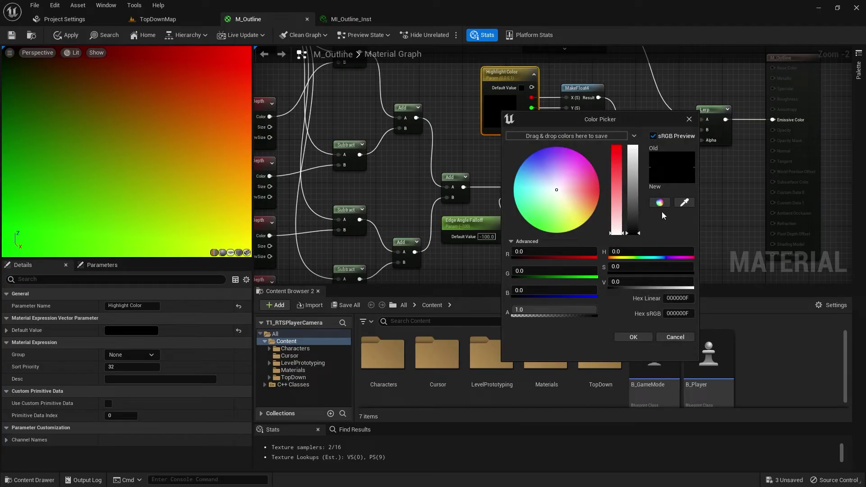
pyautogui.moveTo(639, 161); pyautogui.dragTo(643, 150)
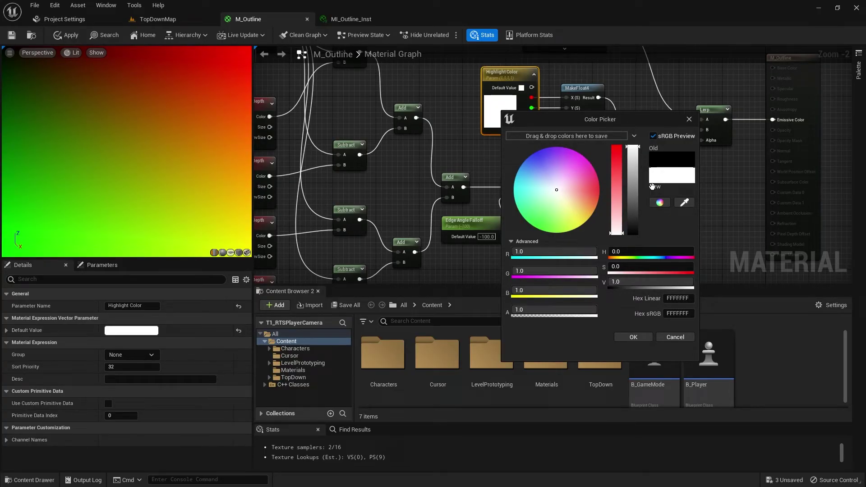
pyautogui.click(633, 337)
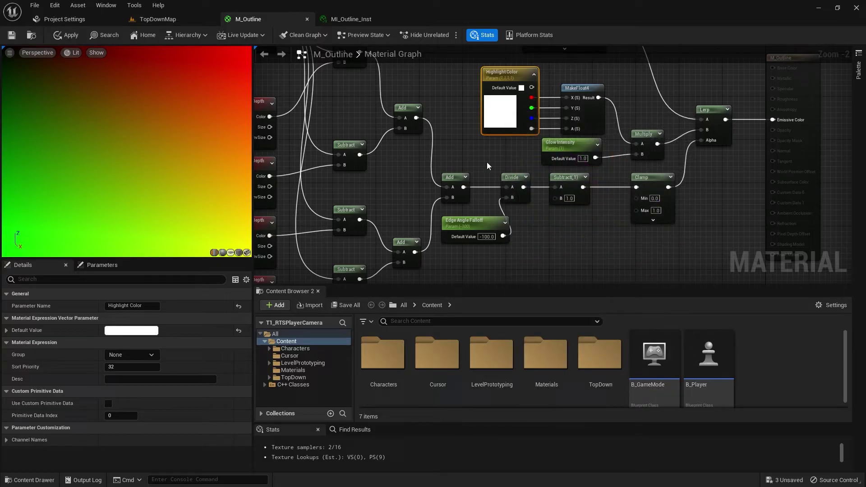
# Apply the changes to the M_Outline material and save it
pyautogui.click(477, 148)
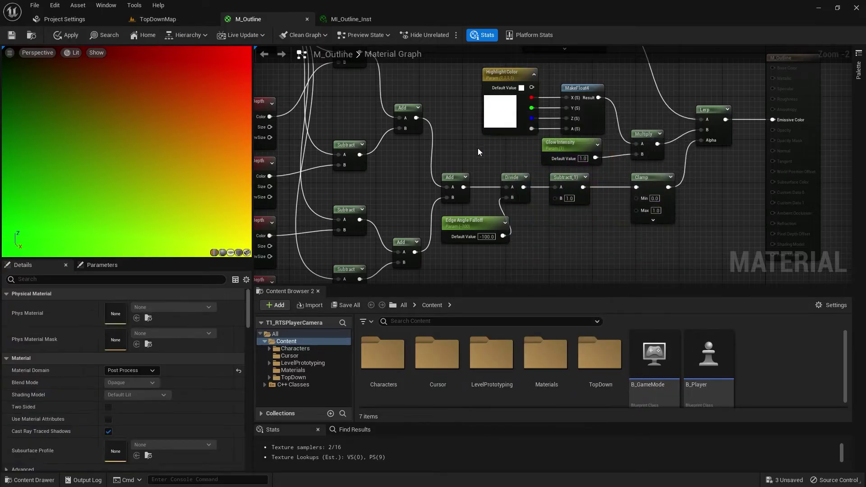
pyautogui.click(68, 35)
pyautogui.click(12, 35)
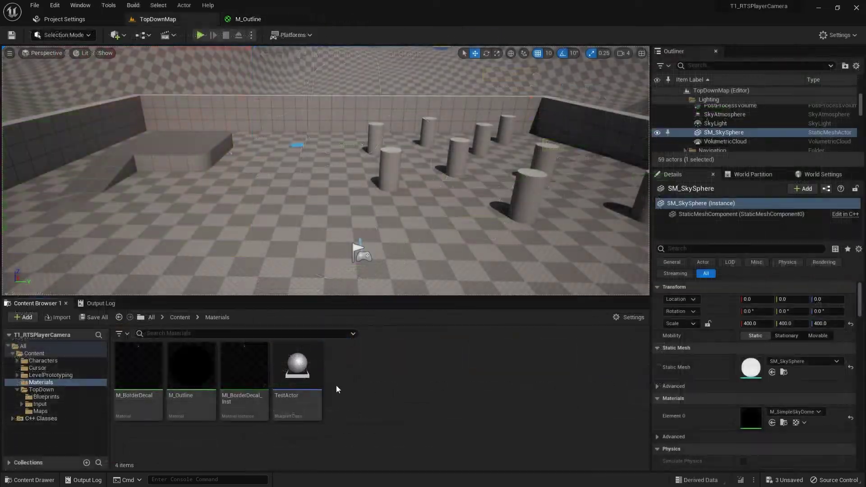
# Create a material instance from M_Outline in the Materials folder and name it MI_Outline_Inst
pyautogui.rightClick(186, 376)
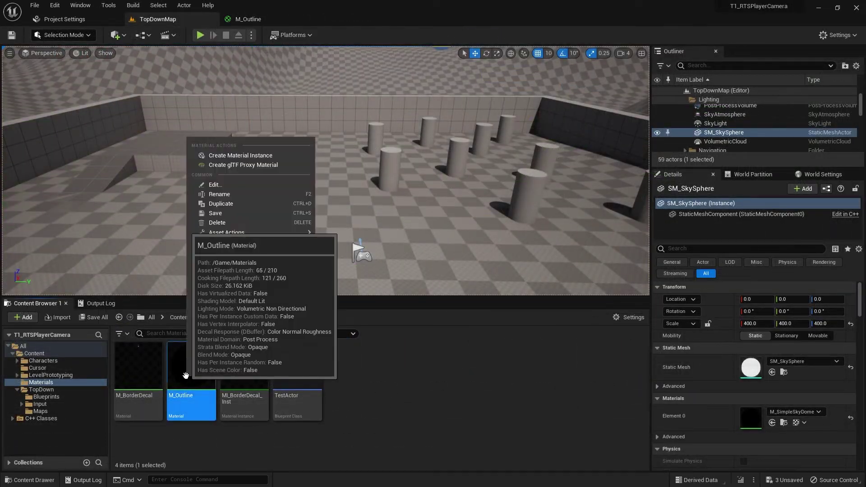
pyautogui.click(239, 155)
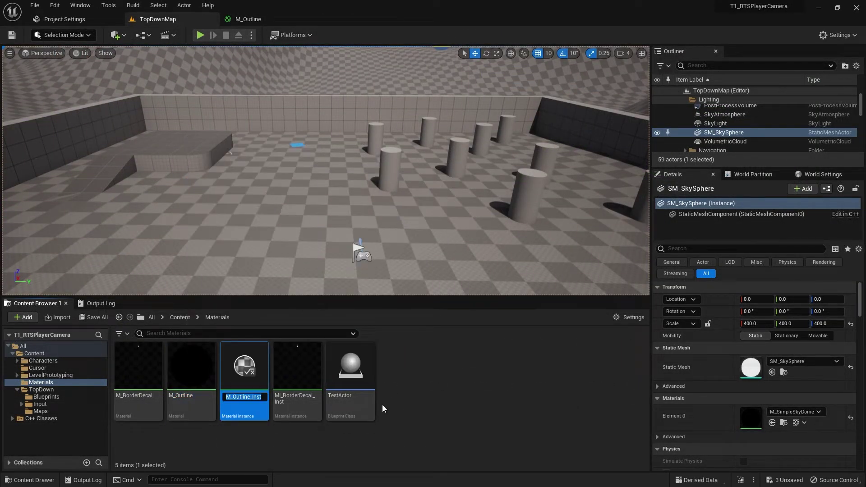
pyautogui.press('Home')
pyautogui.write('I')
pyautogui.press('Return')
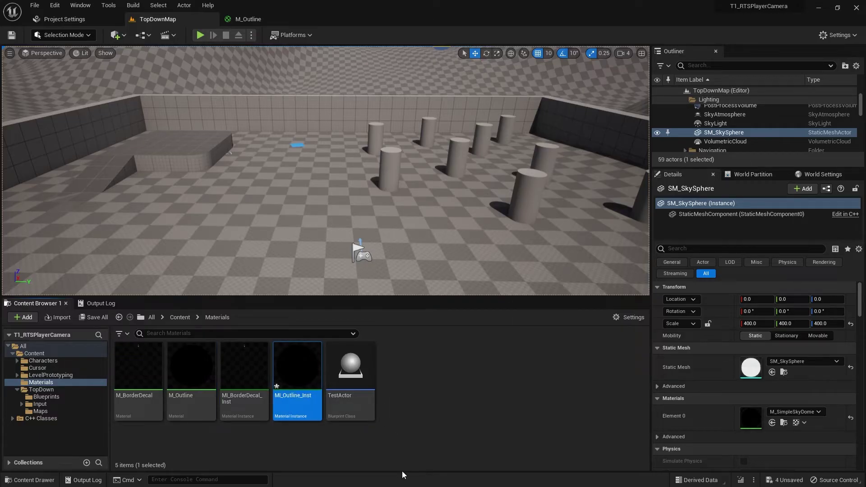
# Save the MI_Outline_Inst material instance
pyautogui.rightClick(297, 374)
pyautogui.click(321, 205)
pyautogui.click(464, 375)
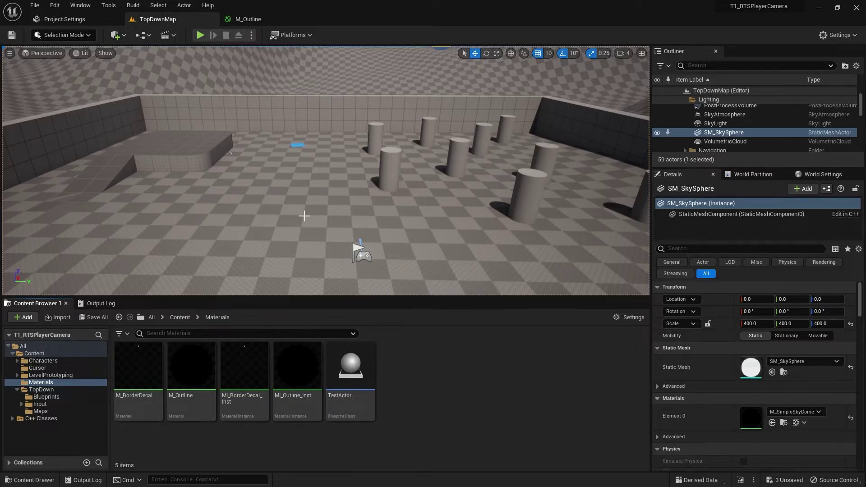
# Add a PostProcessVolume to the TopDownMap level
pyautogui.click(123, 36)
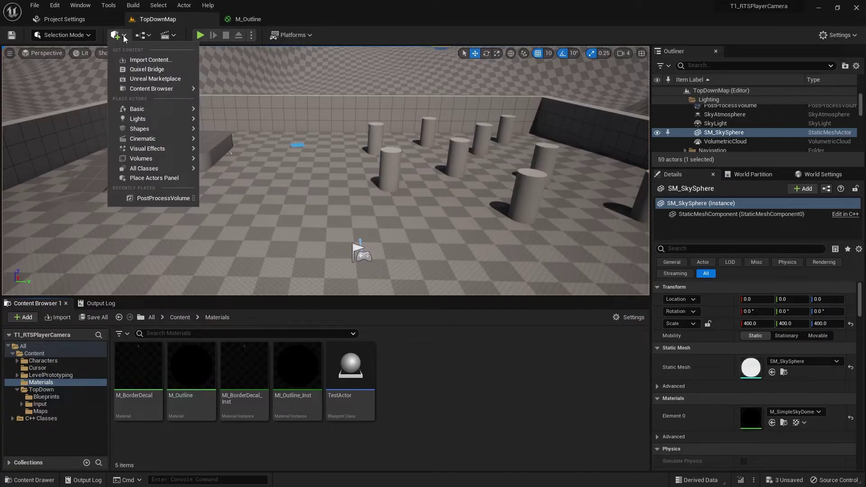
pyautogui.write('post')
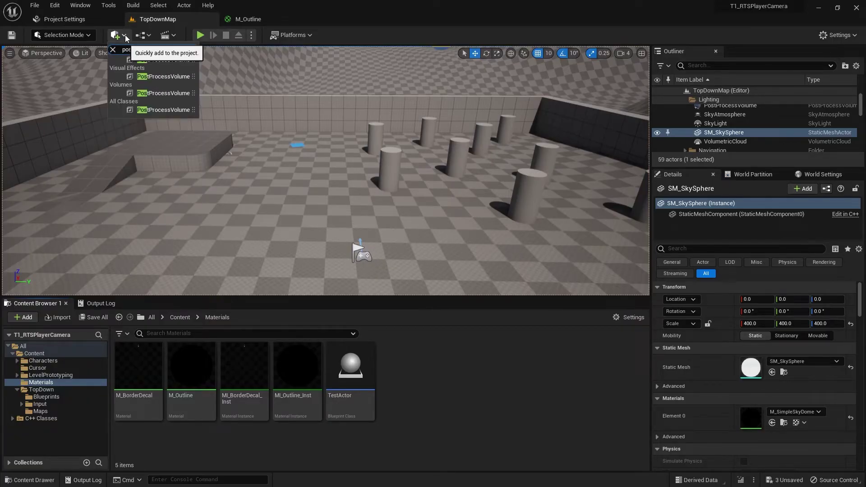
pyautogui.click(169, 94)
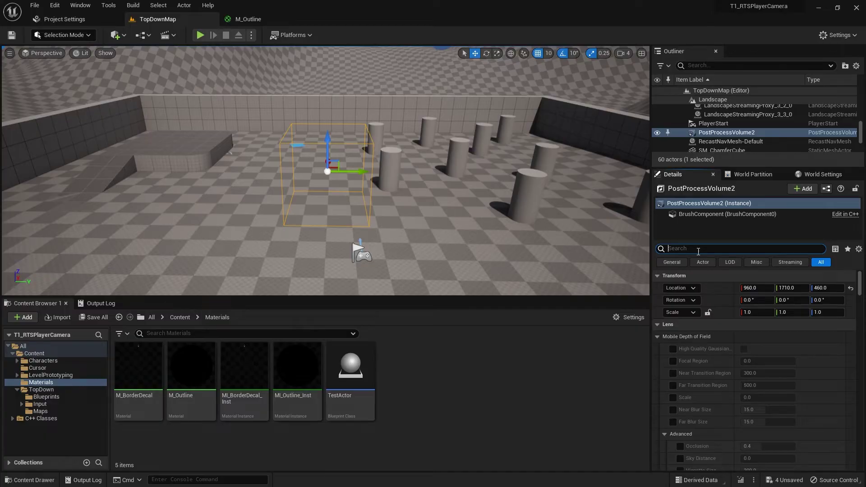
# Add MI_Outline_Inst as an asset reference to PostProcessVolume2's Post Process Materials array and enable the volume's Infinite Extent (Unbound)
pyautogui.write('mater')
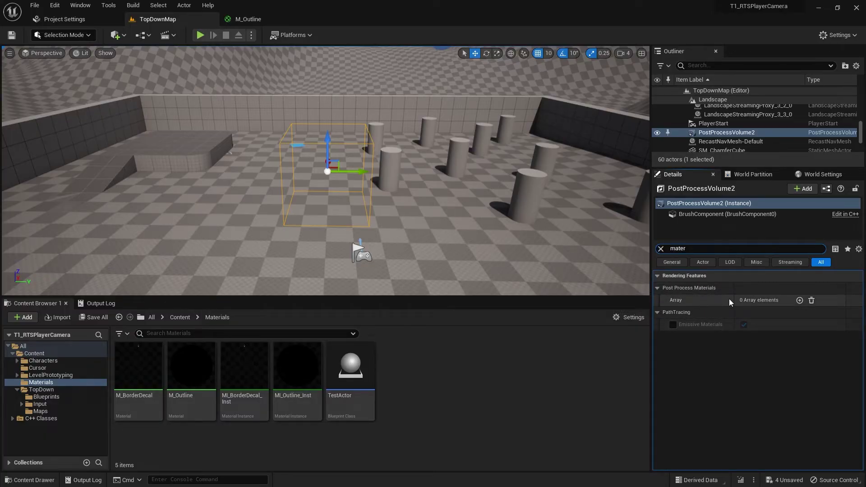
pyautogui.click(799, 300)
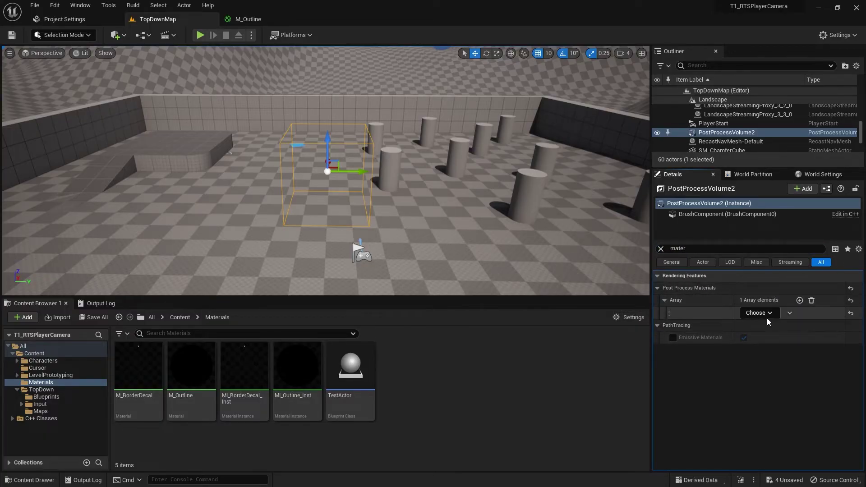
pyautogui.click(767, 317)
pyautogui.click(772, 327)
pyautogui.click(759, 316)
pyautogui.scroll(-5, 821, 259)
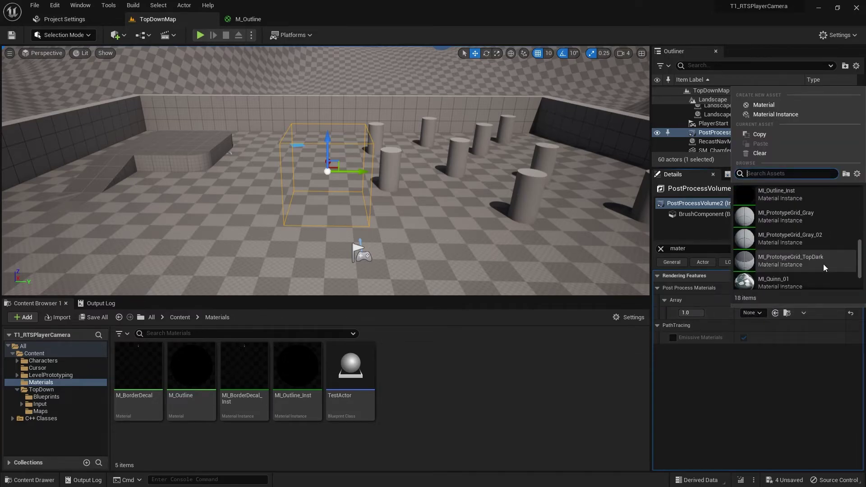
pyautogui.click(803, 244)
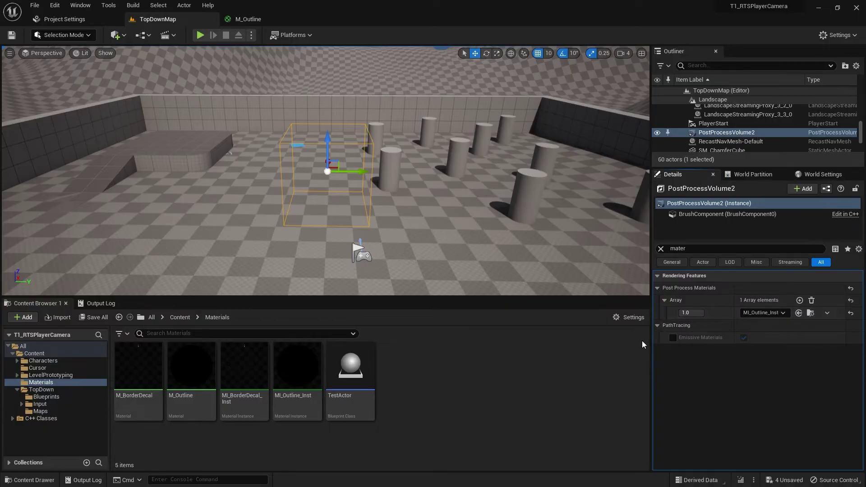
pyautogui.moveTo(687, 248); pyautogui.dragTo(609, 249)
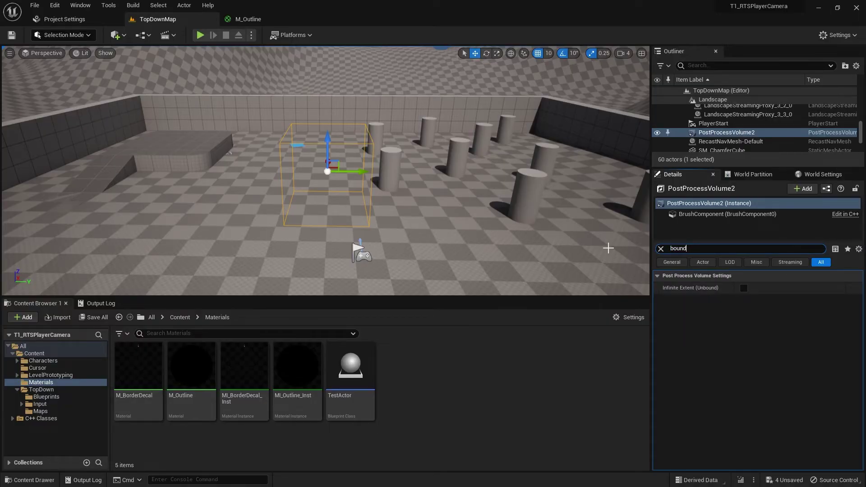
pyautogui.click(743, 288)
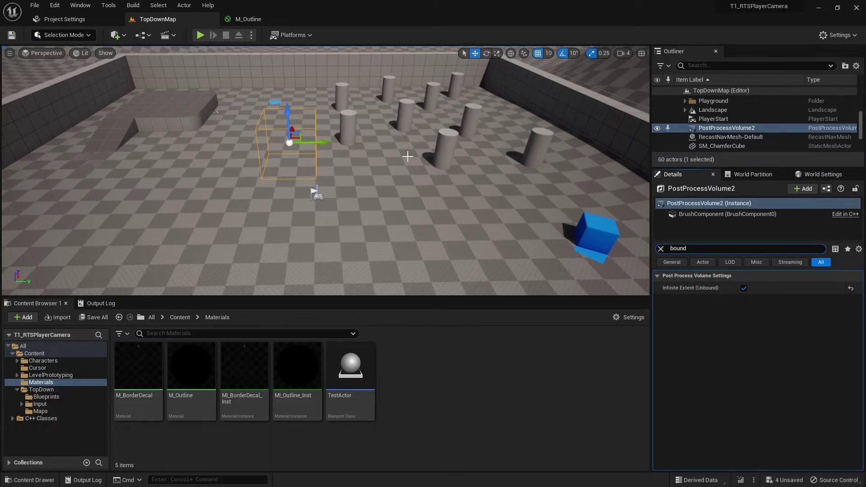
# Enable Render CustomDepth Pass on the blue chamfer cube SM_ChamferCube3 and deselect it to view its outline
pyautogui.moveTo(408, 156)
pyautogui.mouseDown(button='right')
pyautogui.moveTo(455, 185)
pyautogui.moveTo(469, 178)
pyautogui.moveTo(447, 202)
pyautogui.moveTo(433, 203)
pyautogui.moveTo(407, 156)
pyautogui.mouseUp(button='right')
pyautogui.press('d')
pyautogui.click(358, 186)
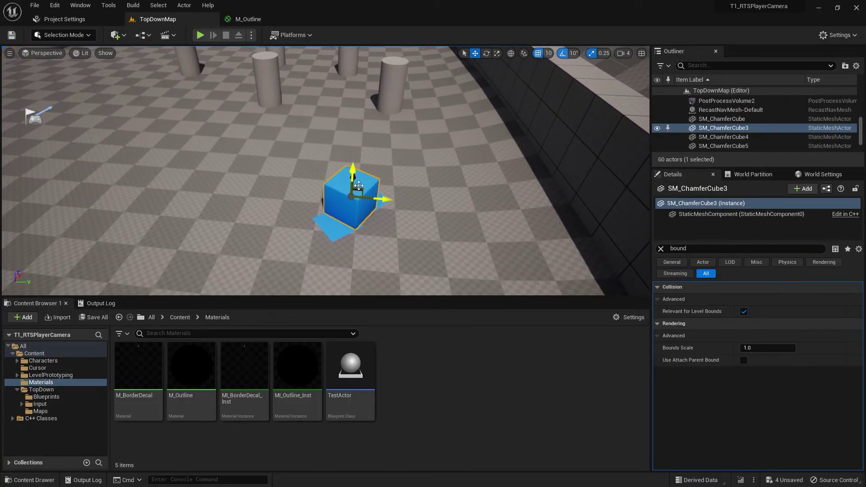
pyautogui.click(660, 249)
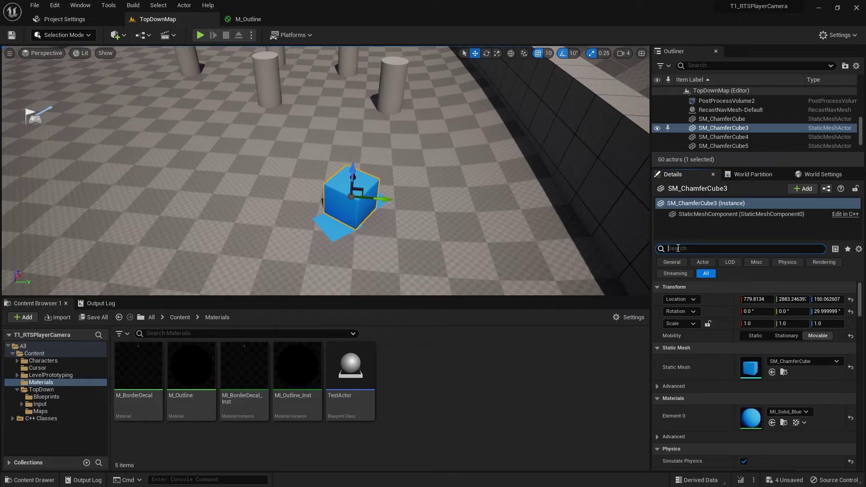
pyautogui.write('depth')
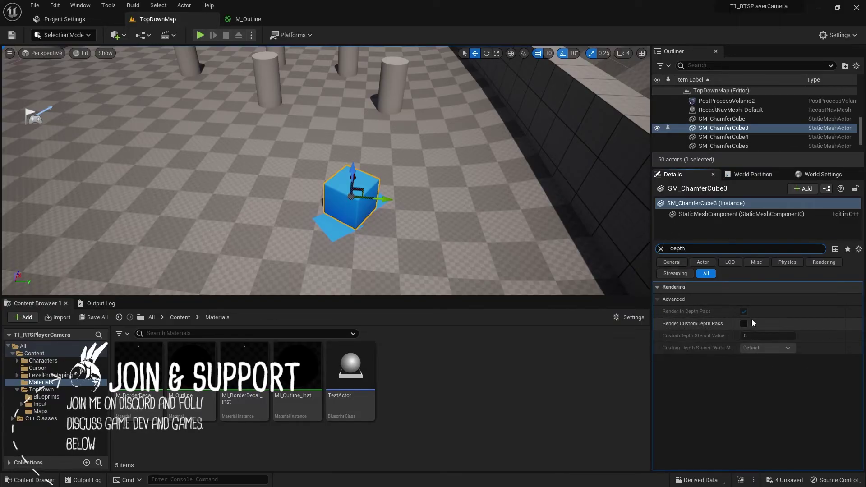
pyautogui.click(393, 167)
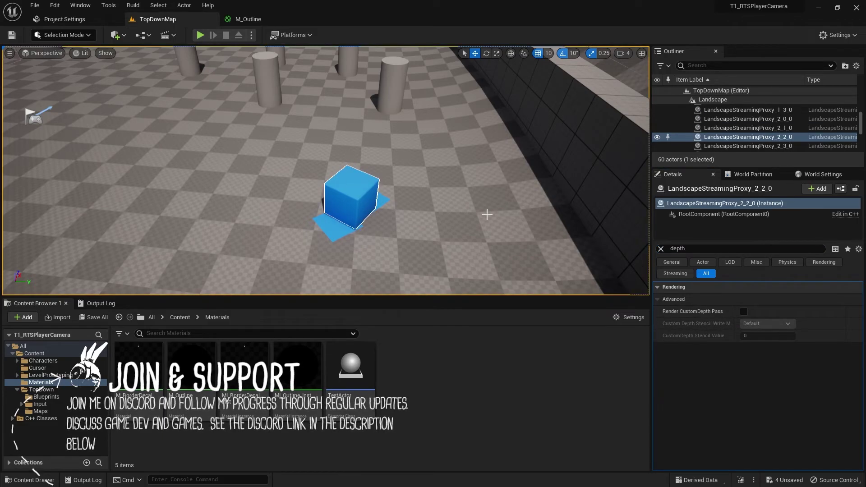
pyautogui.moveTo(392, 168); pyautogui.dragTo(473, 199, button='right')
pyautogui.press('w')
pyautogui.press('s')
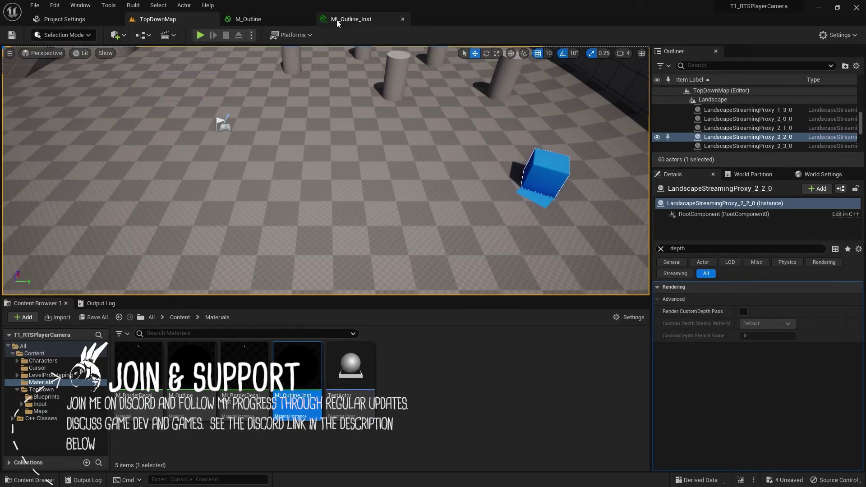
# Set the M_Outline material's Blendable Location to Before Translucency and save the material
pyautogui.click(263, 20)
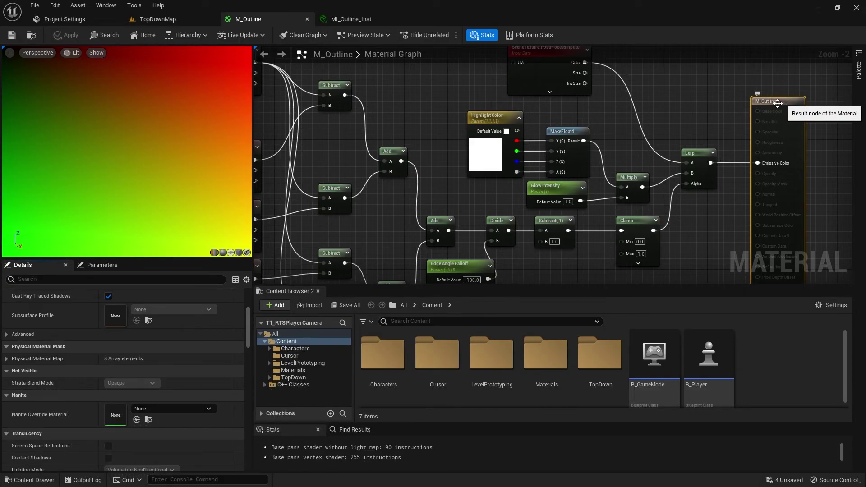
pyautogui.moveTo(248, 325)
pyautogui.mouseDown()
pyautogui.moveTo(252, 368)
pyautogui.moveTo(258, 344)
pyautogui.mouseUp()
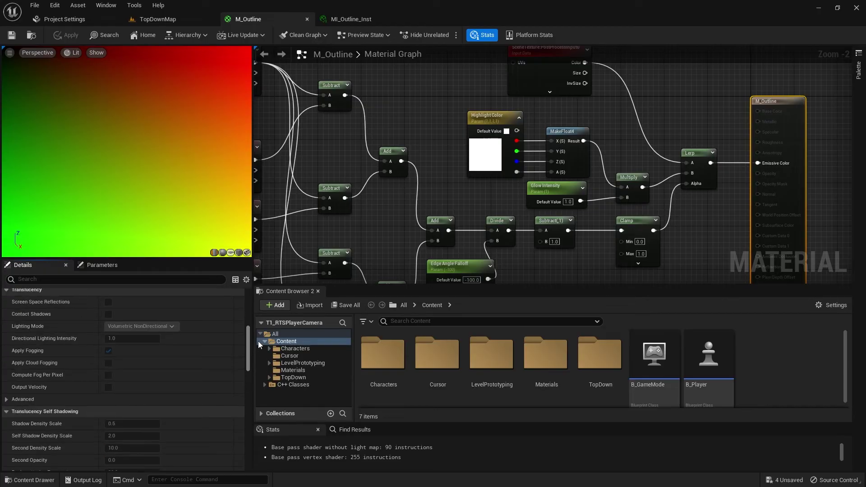
pyautogui.click(66, 278)
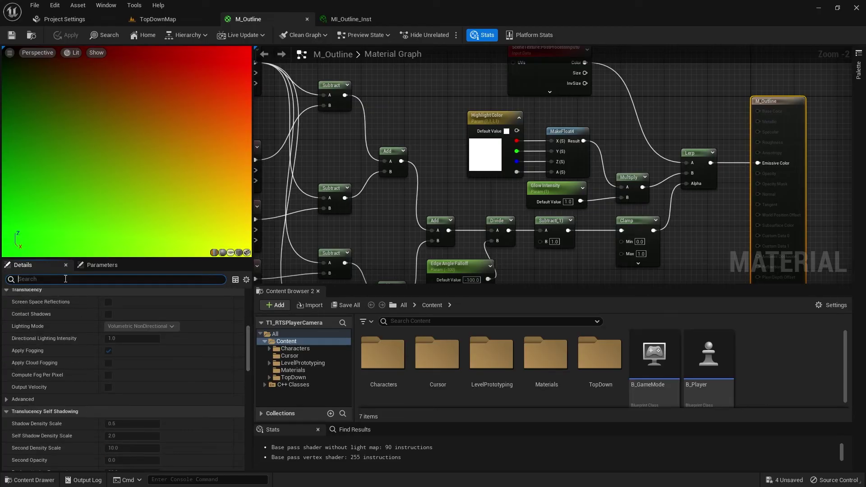
pyautogui.write('loc')
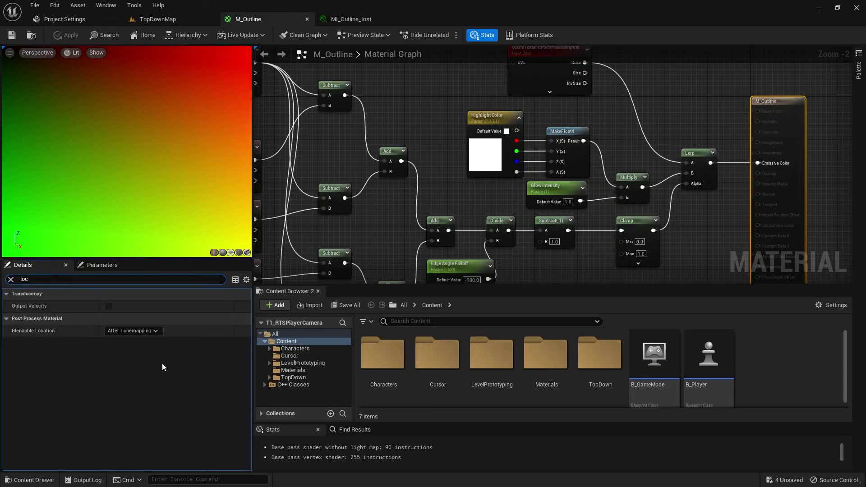
pyautogui.click(155, 331)
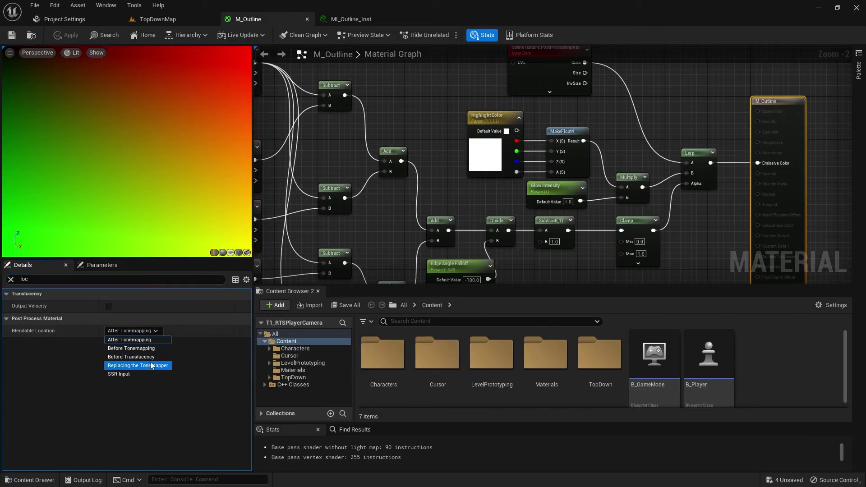
pyautogui.click(150, 358)
pyautogui.click(12, 35)
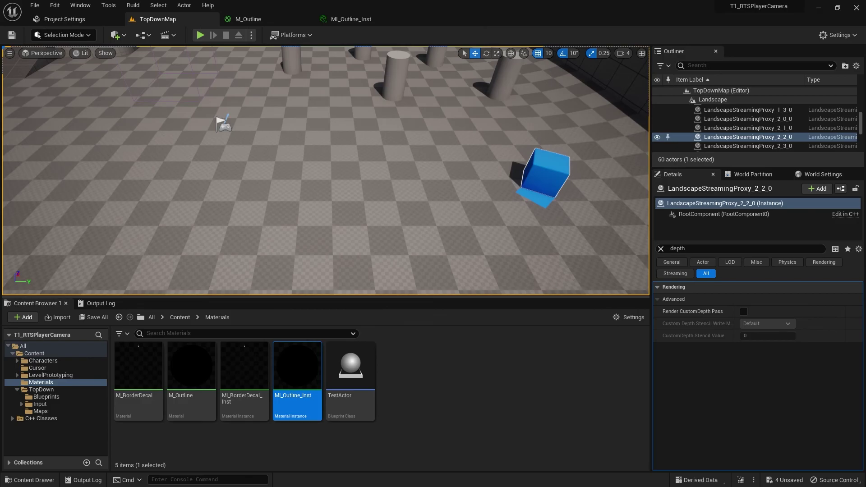
# Examine the outline around the blue cube in the TopDownMap level from near and far
pyautogui.moveTo(223, 120); pyautogui.dragTo(221, 83, button='right')
pyautogui.press('w')
pyautogui.press('s')
pyautogui.press('w')
pyautogui.moveTo(575, 90); pyautogui.dragTo(574, 91, button='right')
pyautogui.press('s')
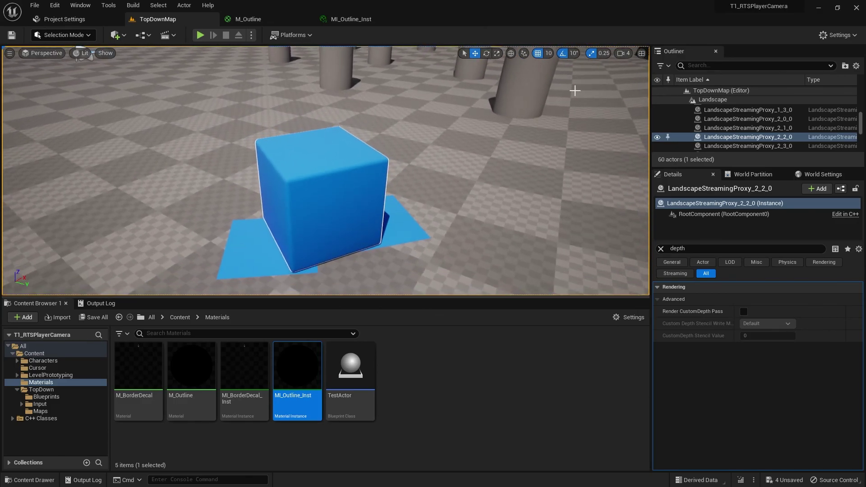
# Override Glow Intensity with 25 and edit Line Width in MI_Outline_Inst, and check the outline on the cube in TopDownMap
pyautogui.click(377, 20)
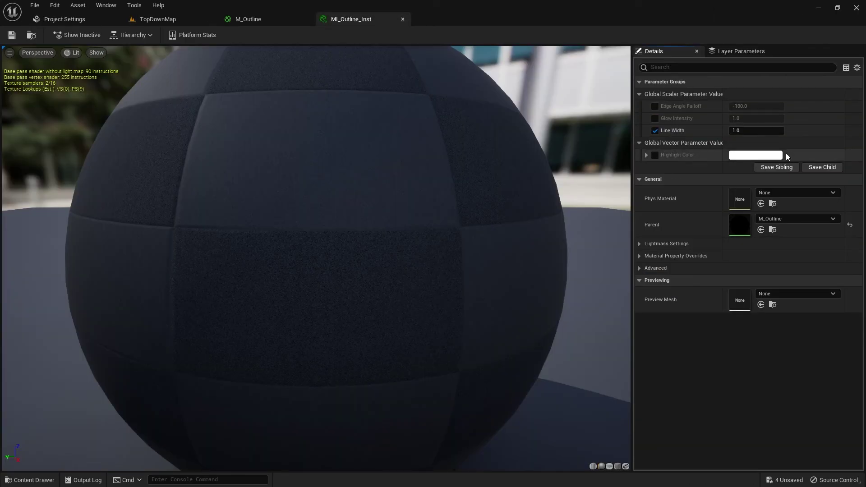
pyautogui.click(655, 119)
pyautogui.click(756, 119)
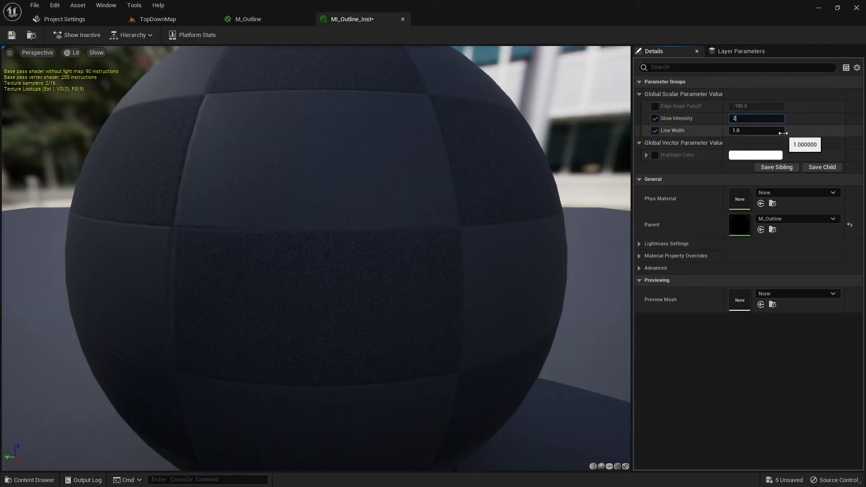
pyautogui.click(757, 130)
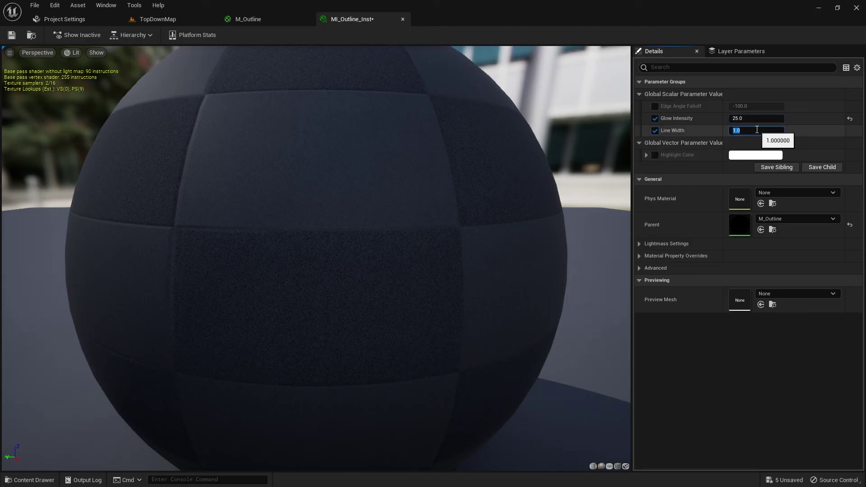
pyautogui.click(173, 20)
pyautogui.moveTo(393, 138); pyautogui.dragTo(370, 131, button='right')
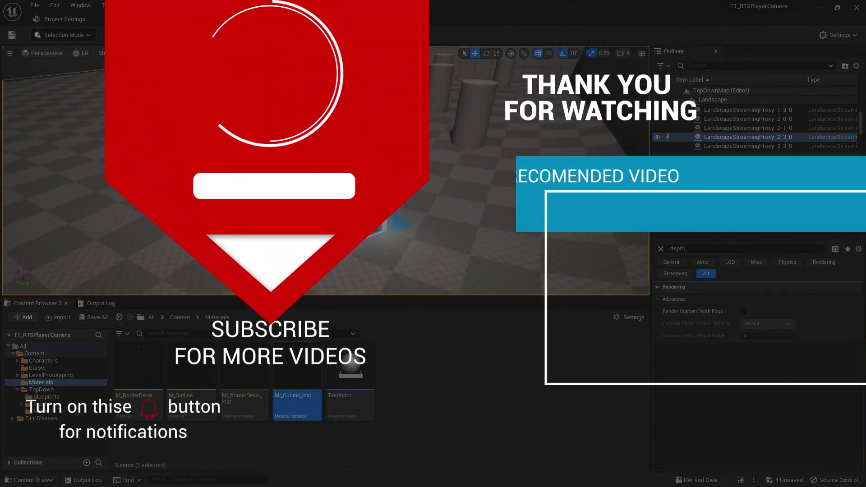